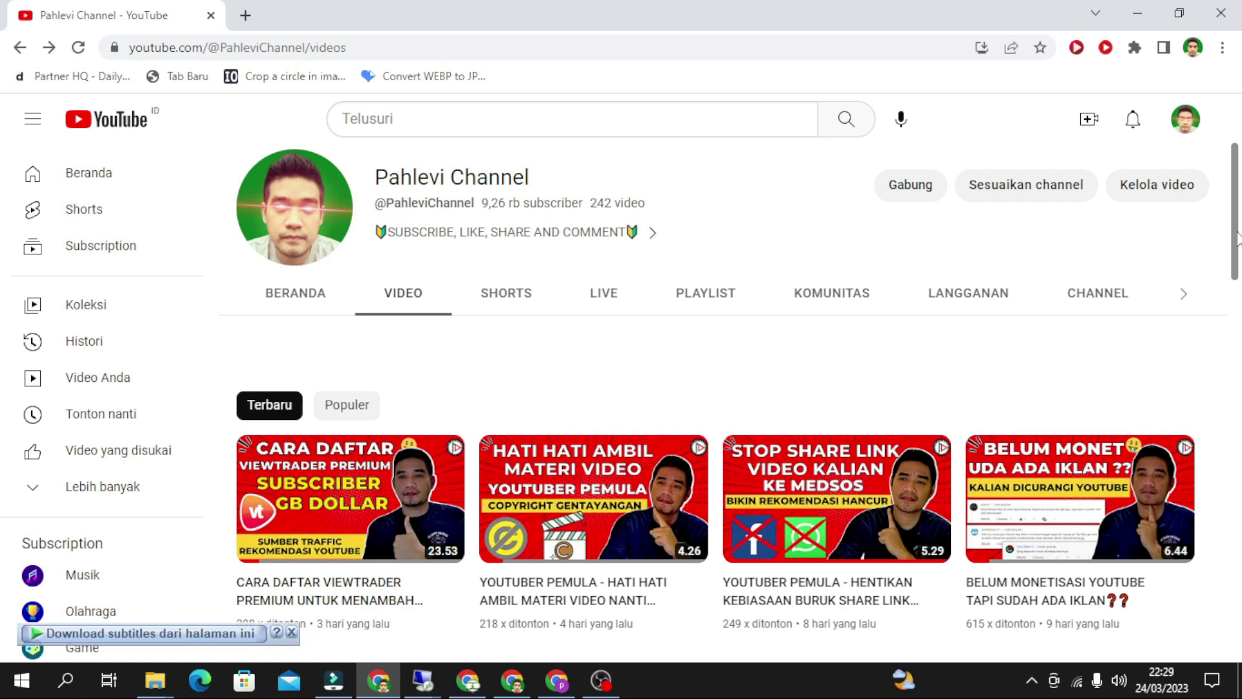
left_click_drag(1237, 239, 1239, 241)
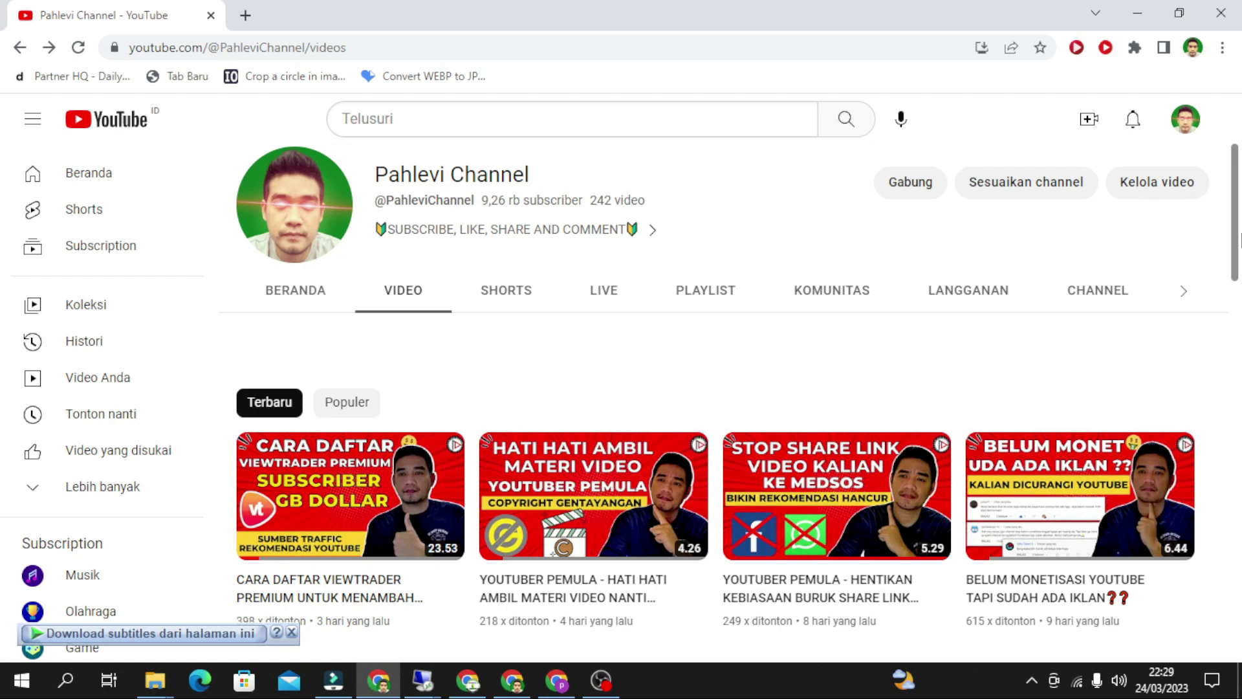
left_click_drag(1239, 236, 1239, 221)
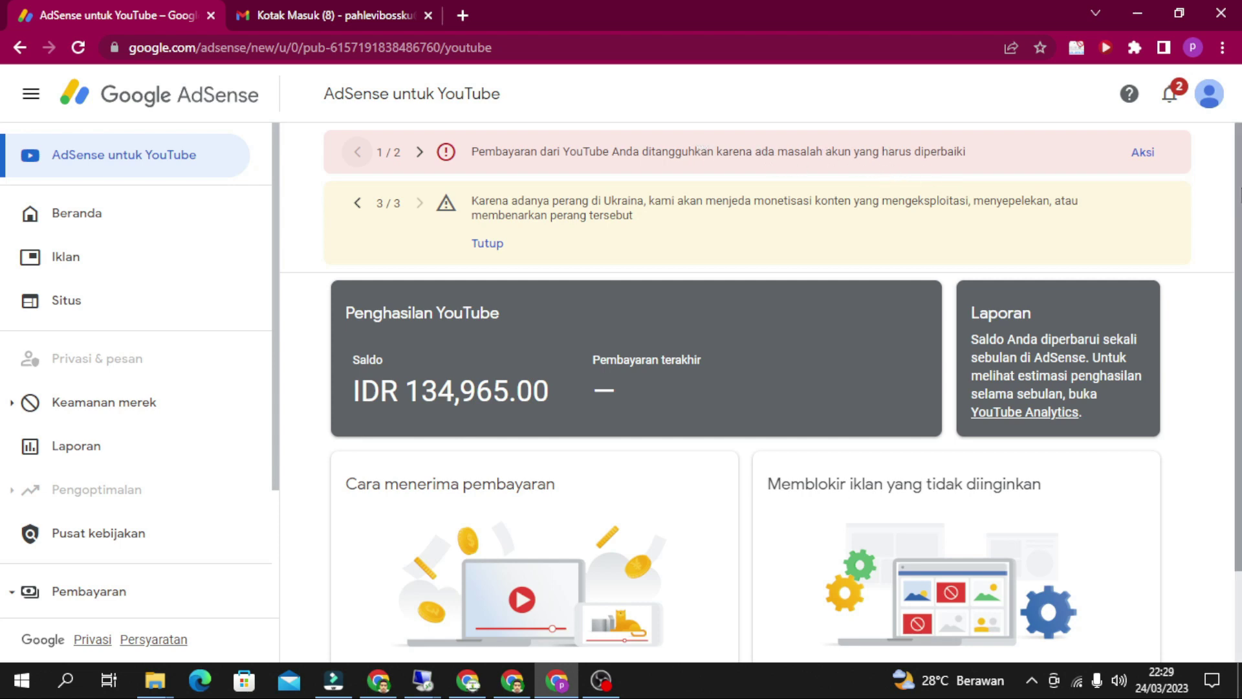
Step: Show the second red payment alert on the AdSense for YouTube page and open its action link
scroll(1239, 194, "down", 1)
scroll(1240, 194, "up", 1)
left_click(419, 153)
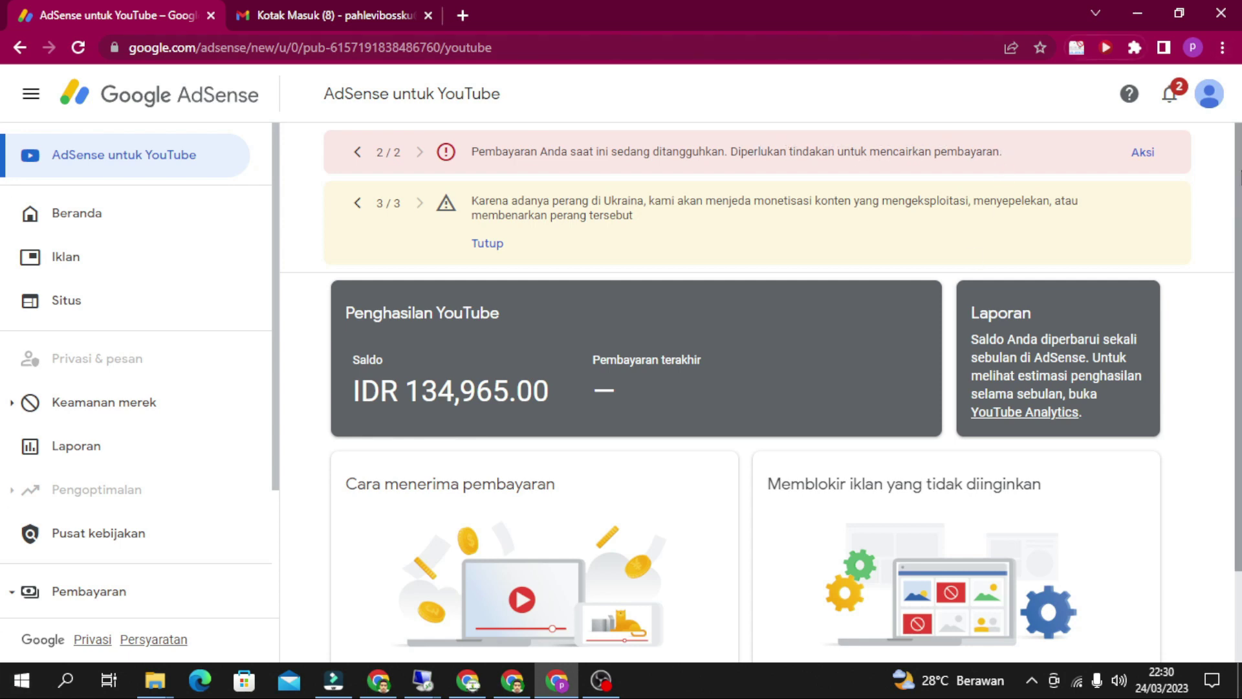
scroll(1238, 170, "down", 1)
scroll(1238, 170, "up", 1)
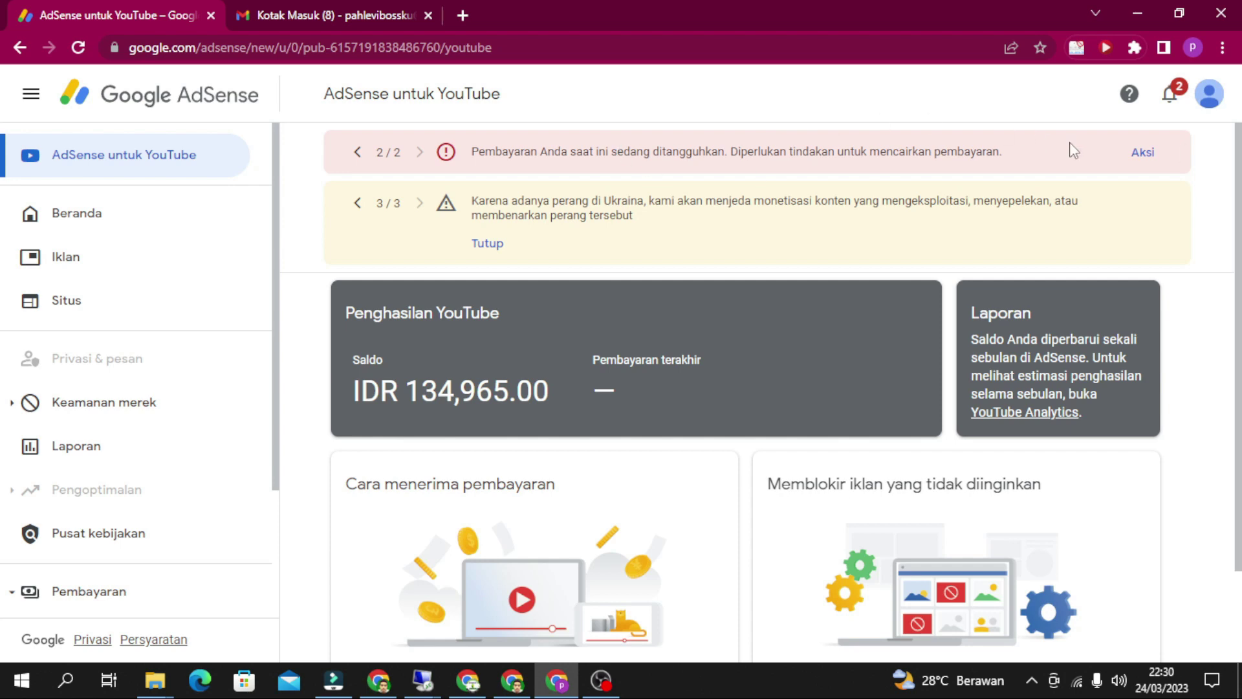
left_click(1141, 155)
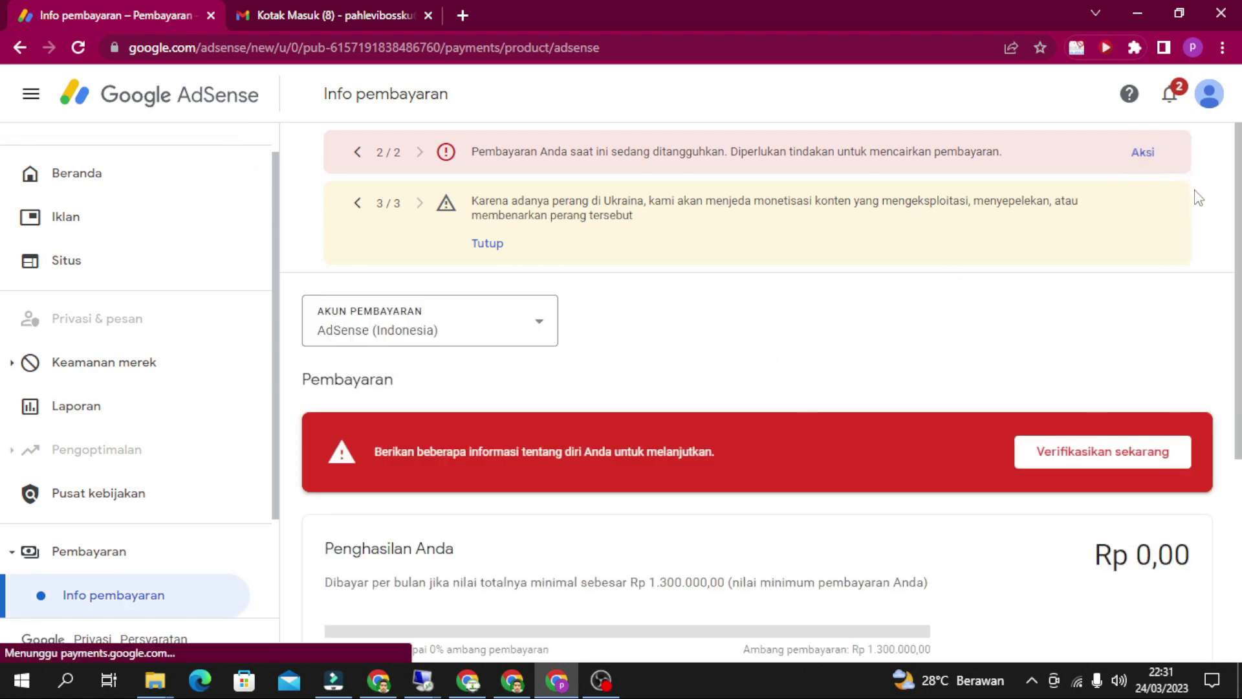
Step: Open the verification requirements from the red notice on the payment info page and examine the accepted ID types
scroll(1195, 209, "down", 1)
scroll(1196, 209, "down", 1)
scroll(1196, 211, "down", 2)
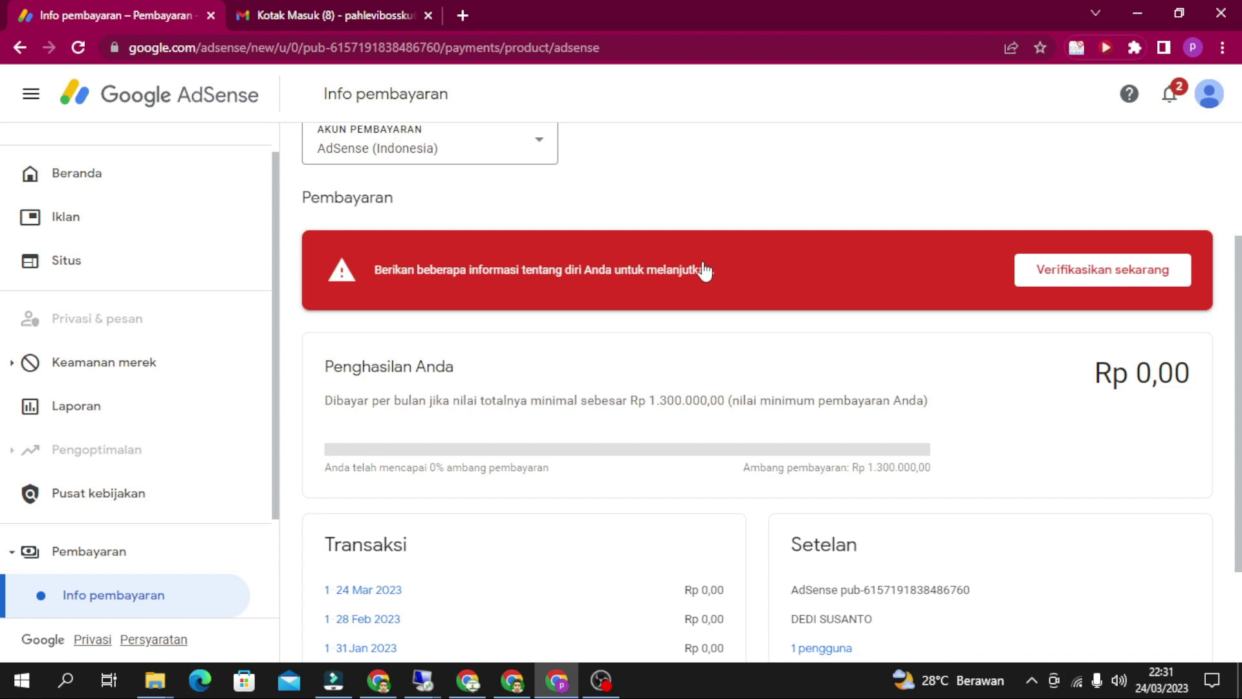
left_click(1084, 278)
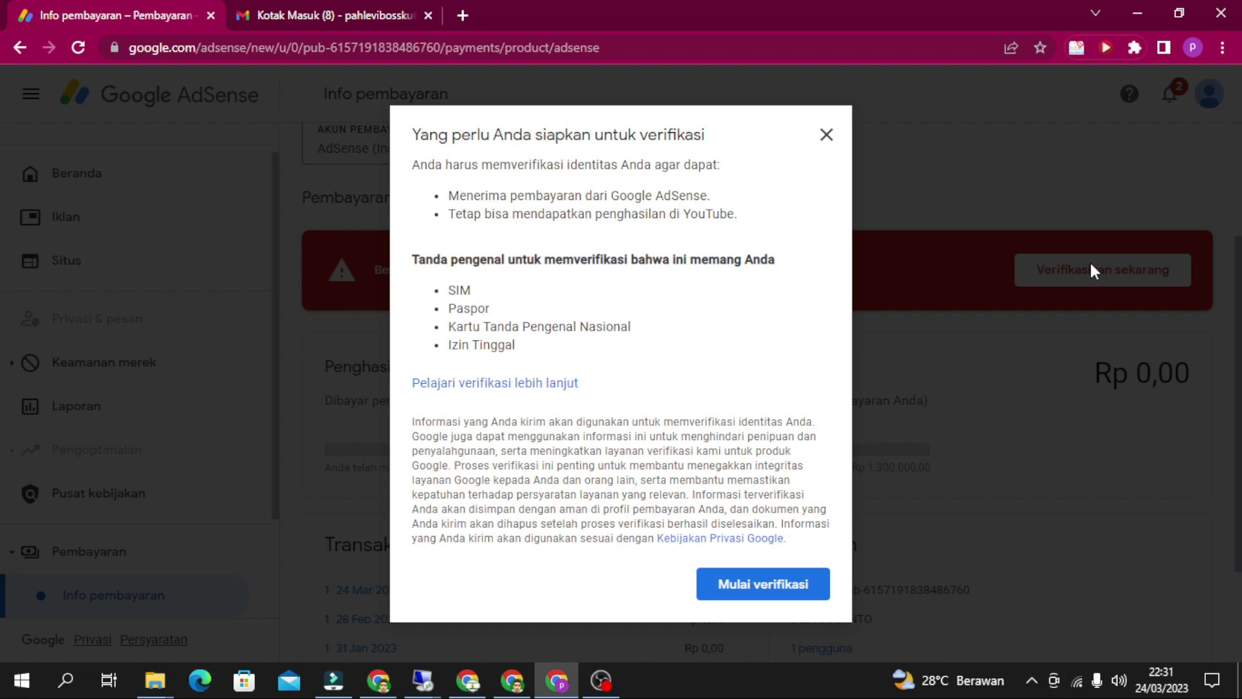
left_click_drag(456, 291, 623, 346)
left_click(563, 350)
left_click_drag(449, 327, 638, 337)
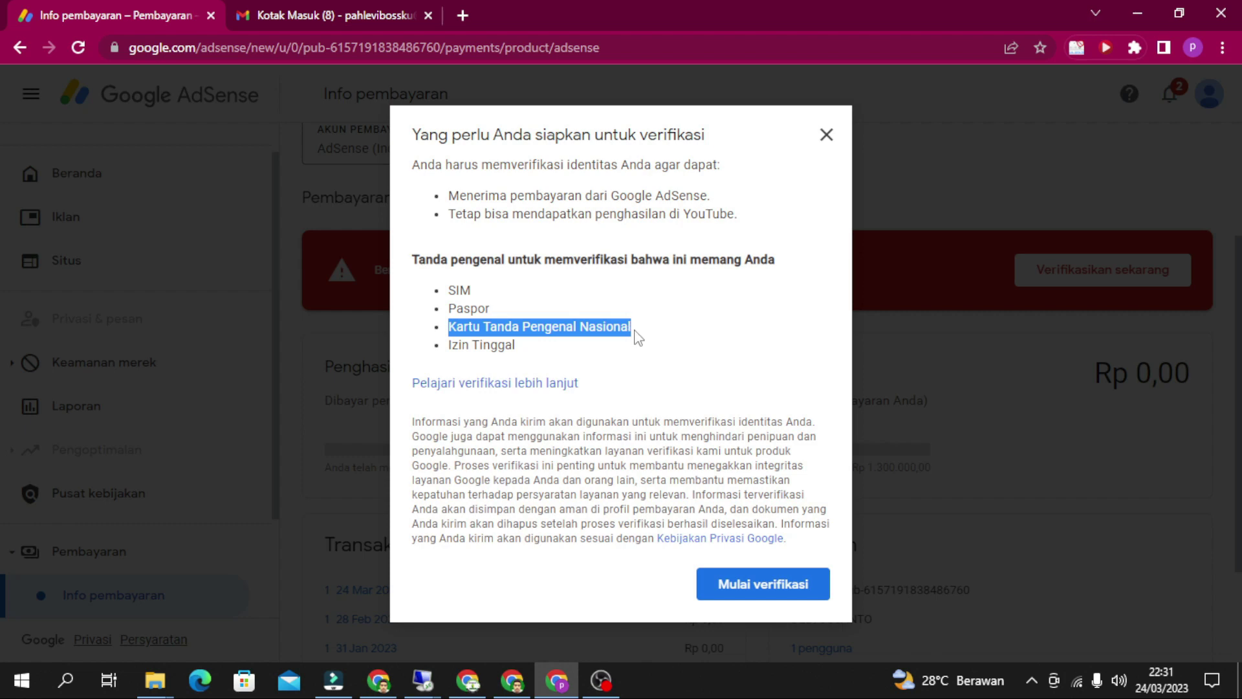
left_click(650, 356)
left_click_drag(476, 325, 626, 326)
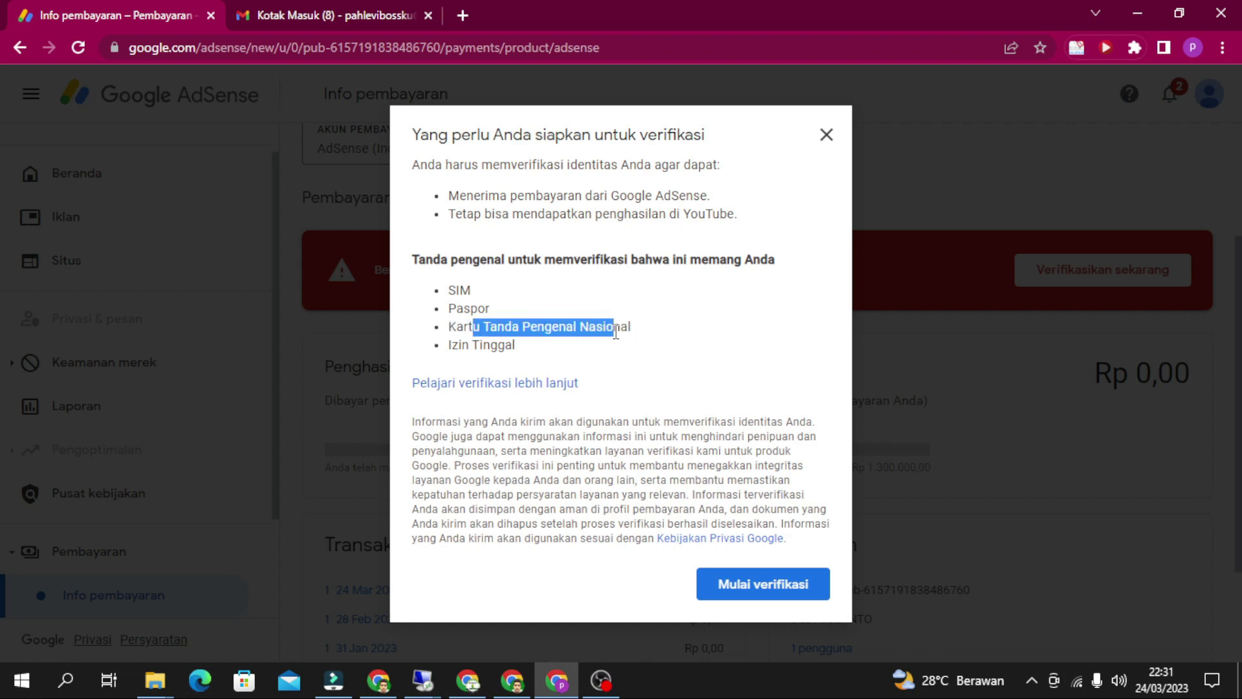
left_click(639, 342)
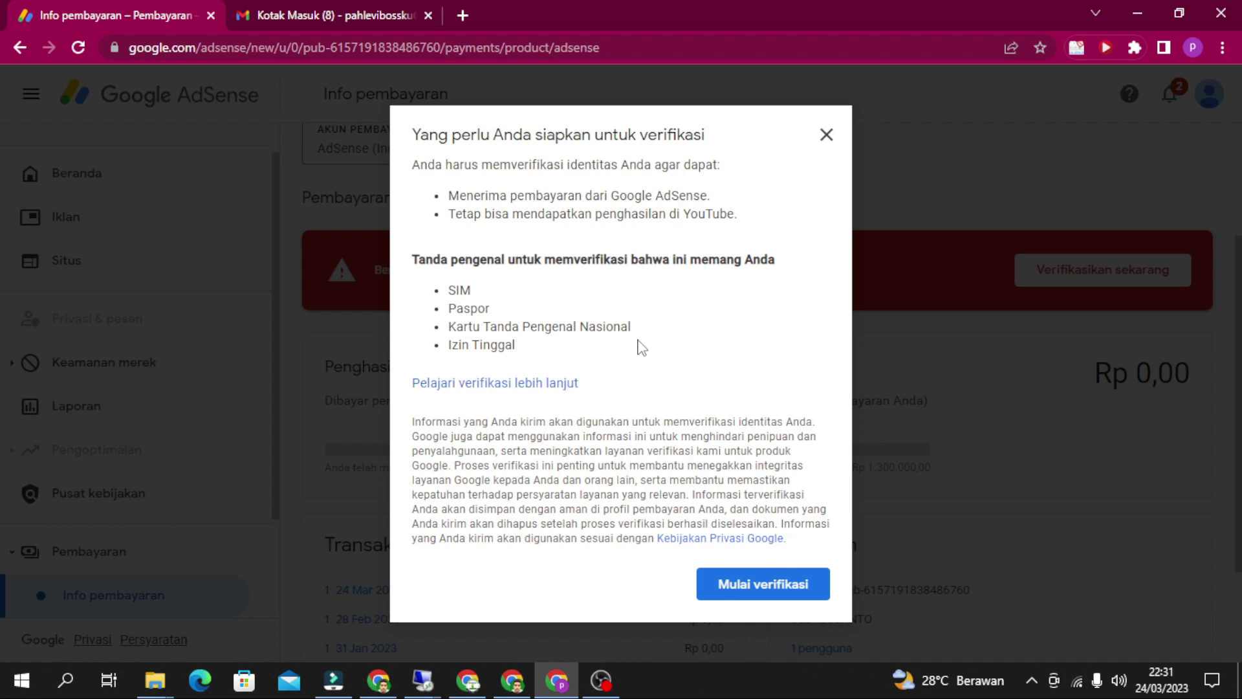
Step: Switch to Gmail, open the Google Payments email about identity verification and examine its document requirements
left_click(359, 10)
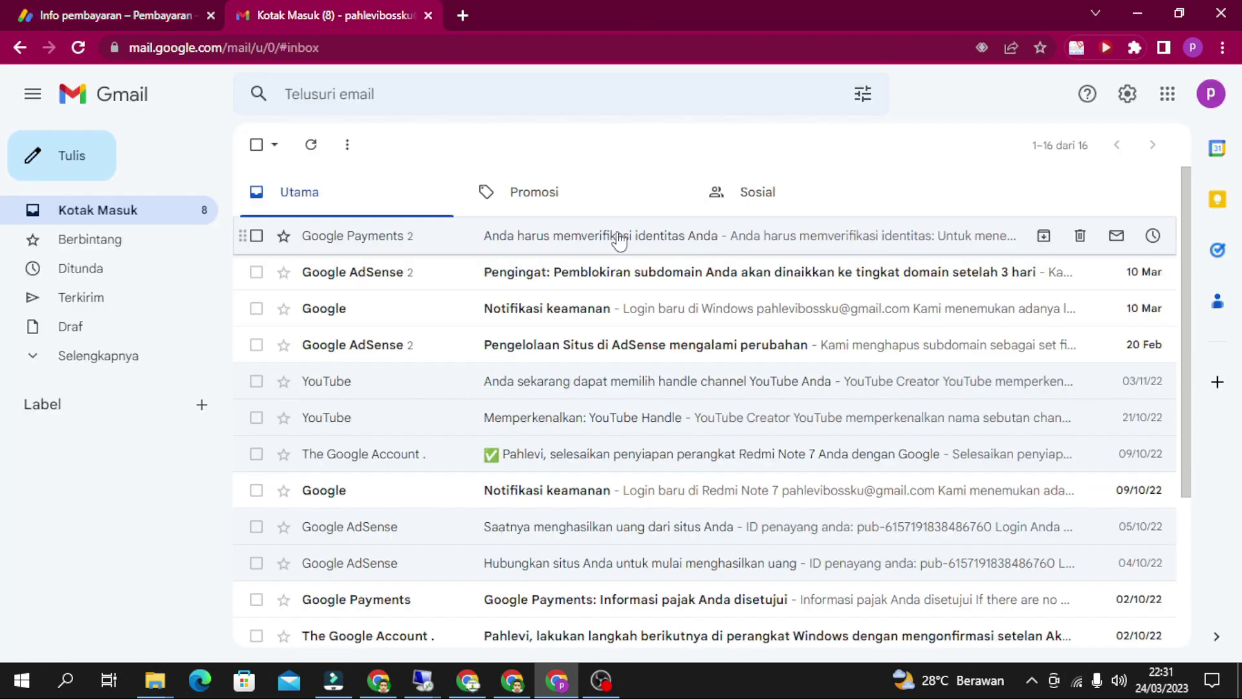
left_click(581, 244)
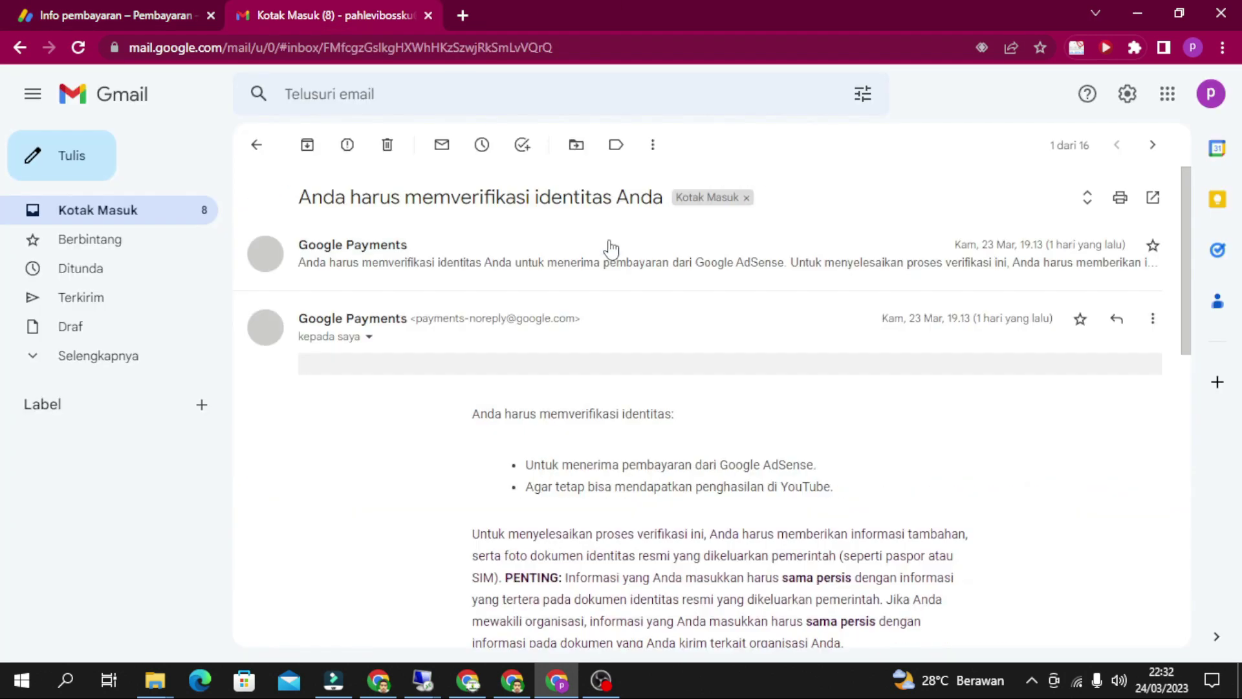
scroll(716, 477, "down", 3)
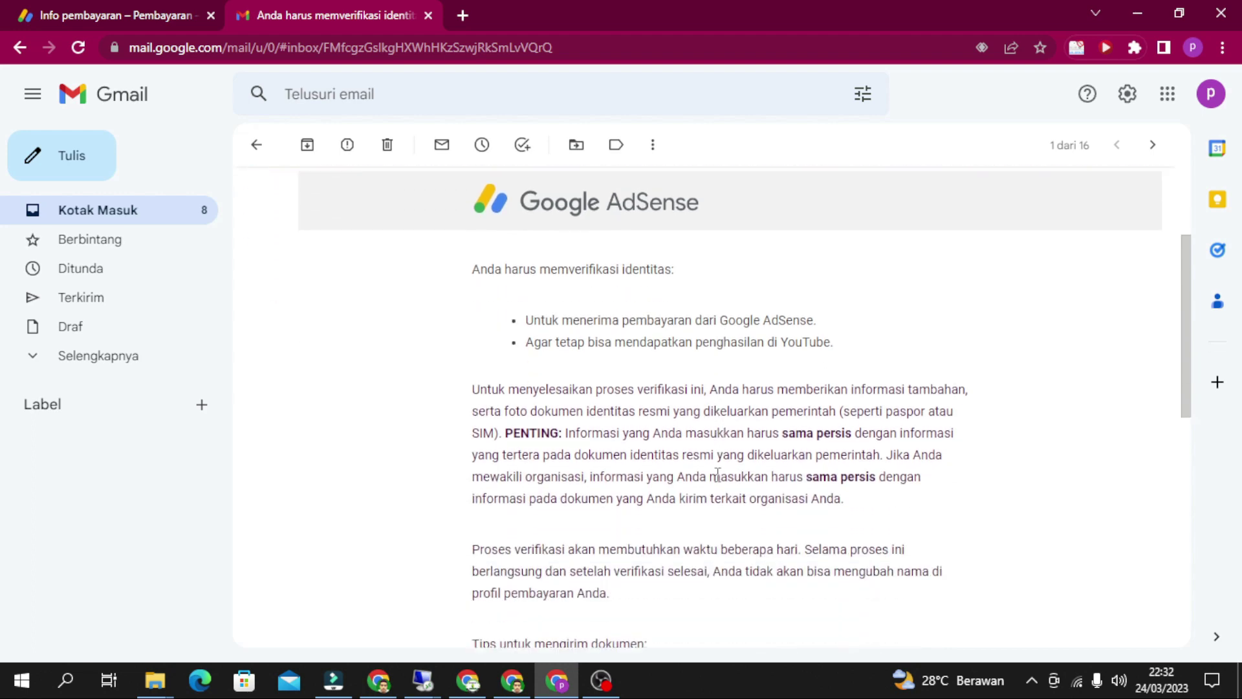
scroll(717, 478, "down", 2)
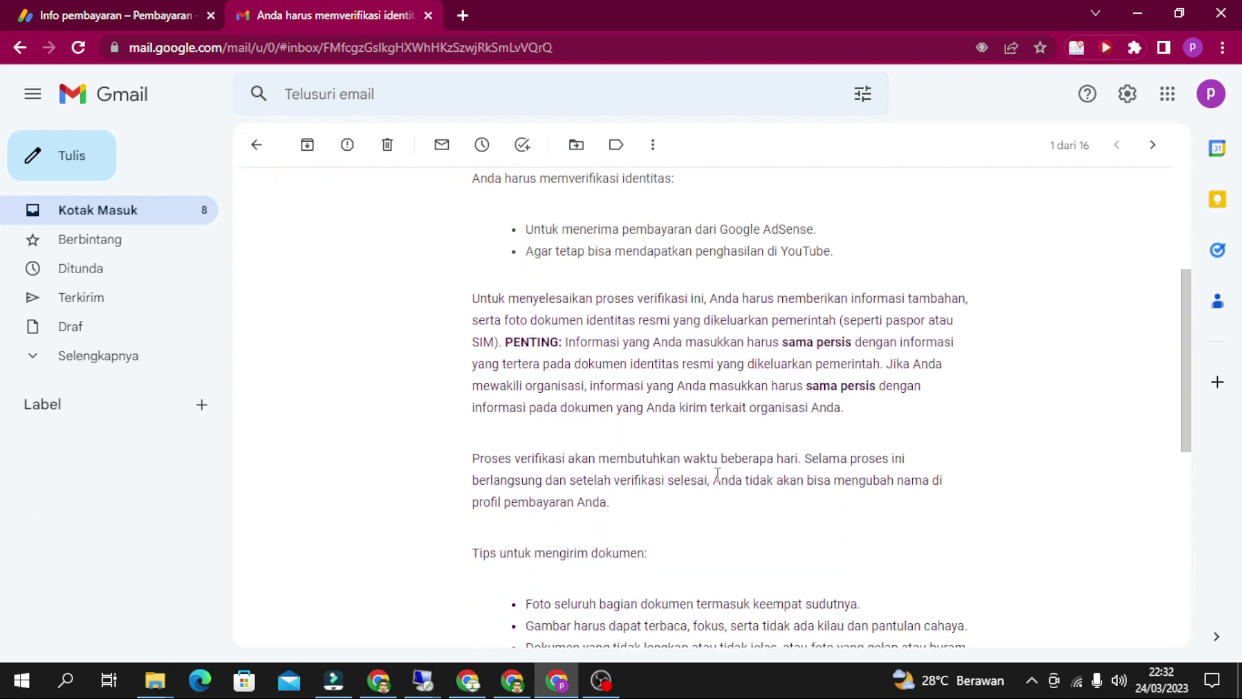
left_click_drag(473, 298, 968, 301)
left_click(665, 328)
scroll(676, 369, "down", 2)
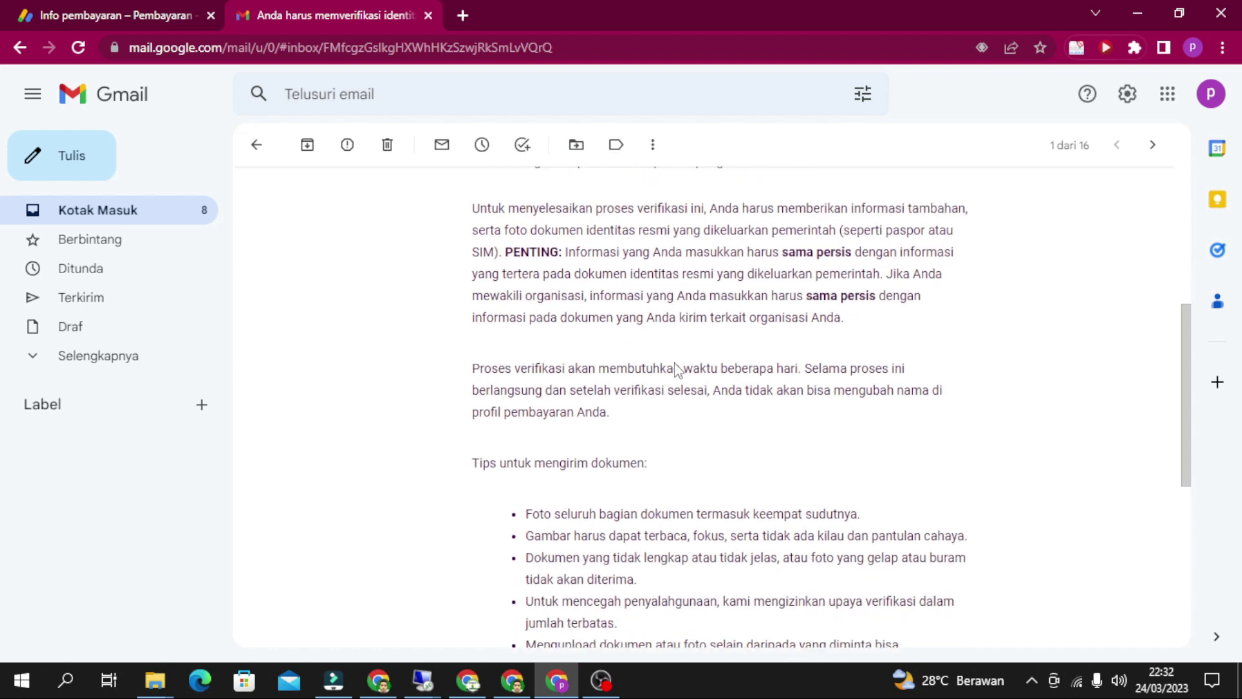
Step: Examine the email's tips for submitting the identity document, including photo completeness, legibility and rejected images
scroll(676, 369, "down", 2)
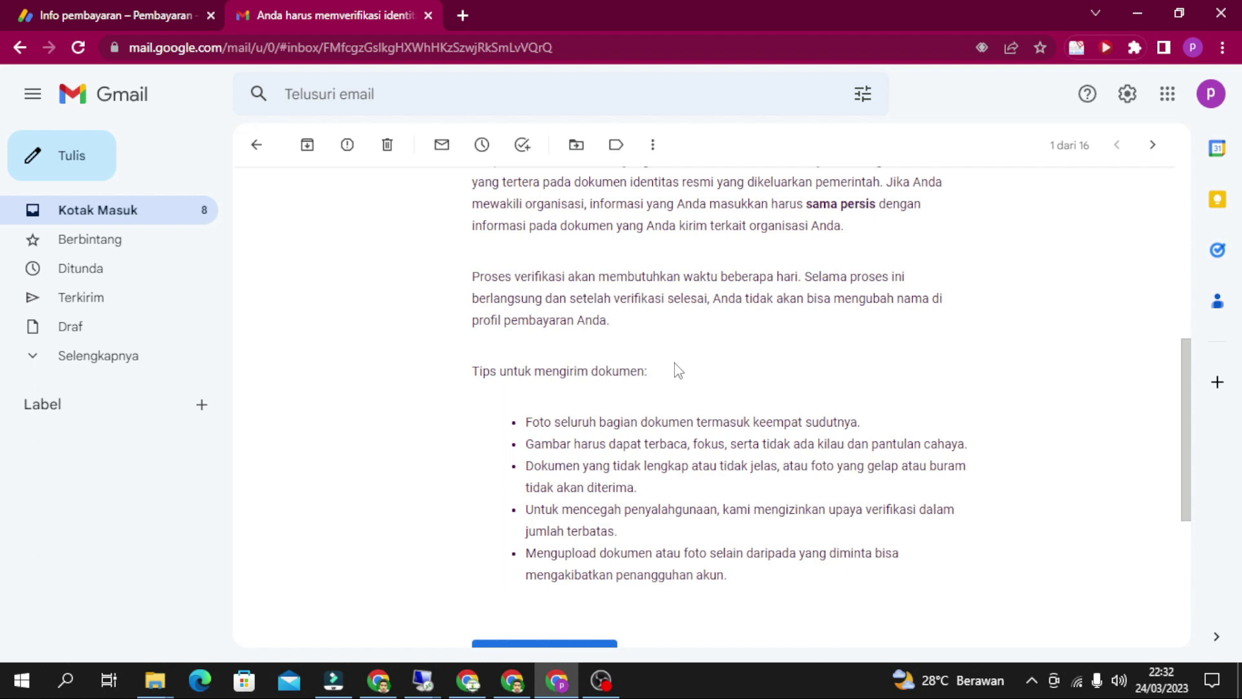
scroll(677, 370, "down", 2)
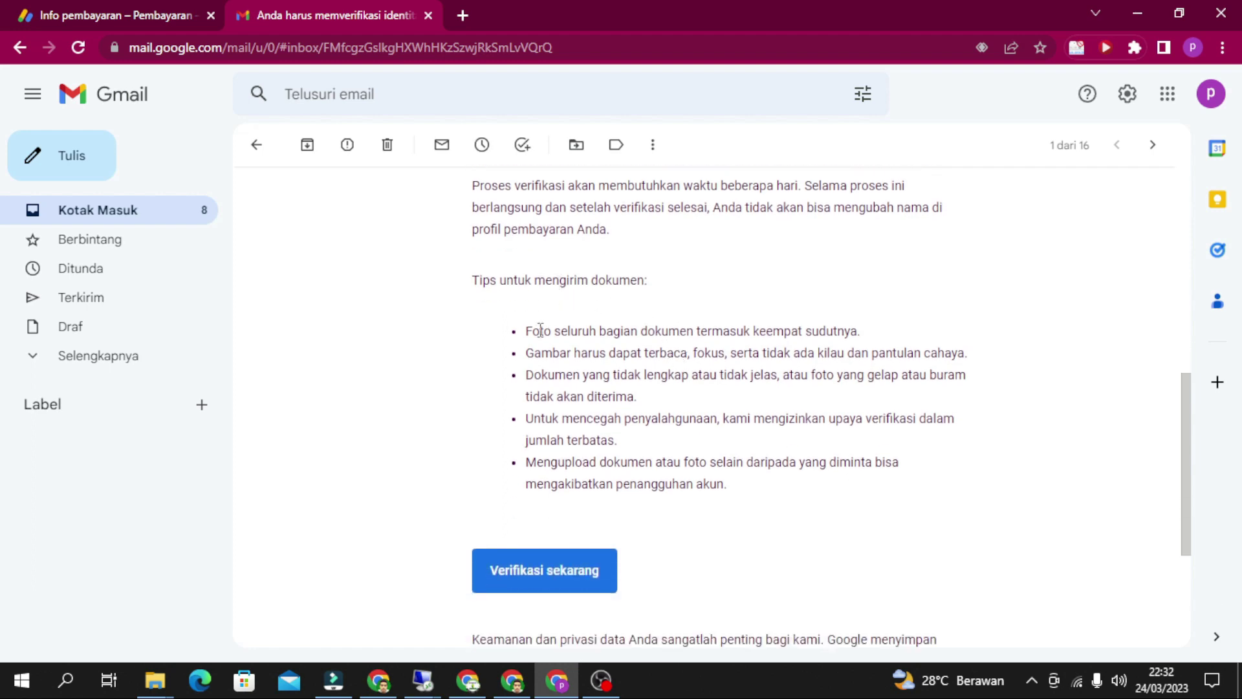
left_click_drag(526, 331, 868, 335)
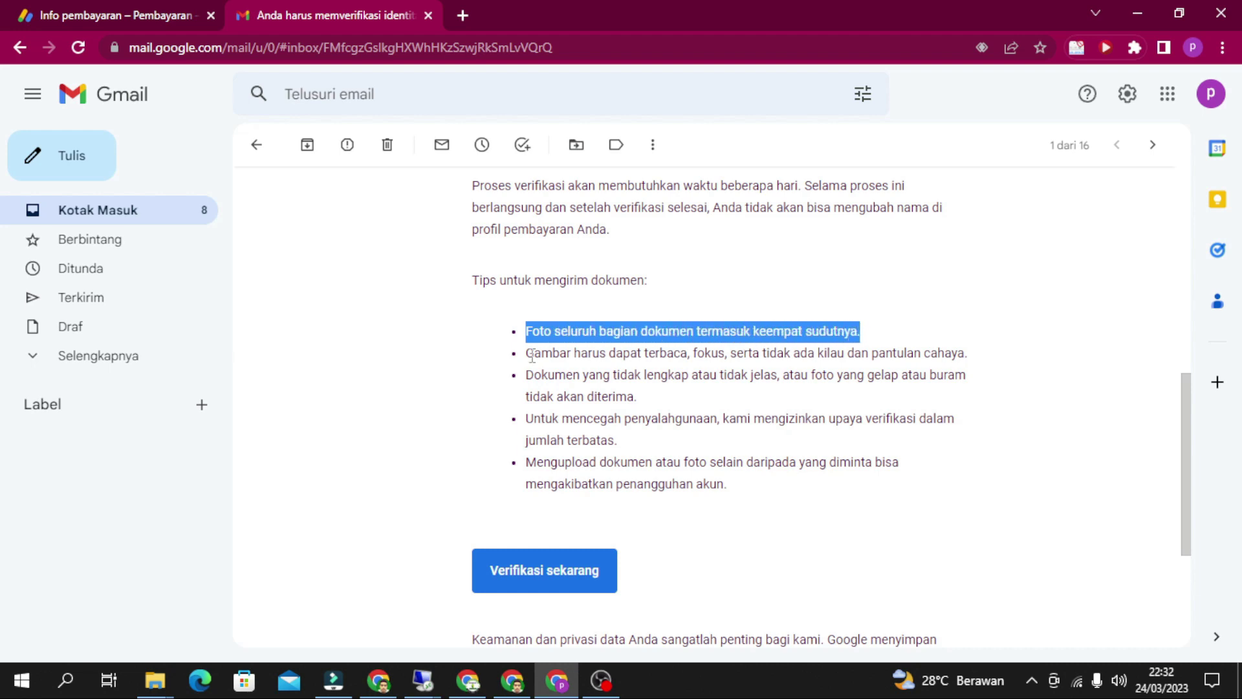
left_click_drag(531, 355, 984, 364)
left_click(681, 383)
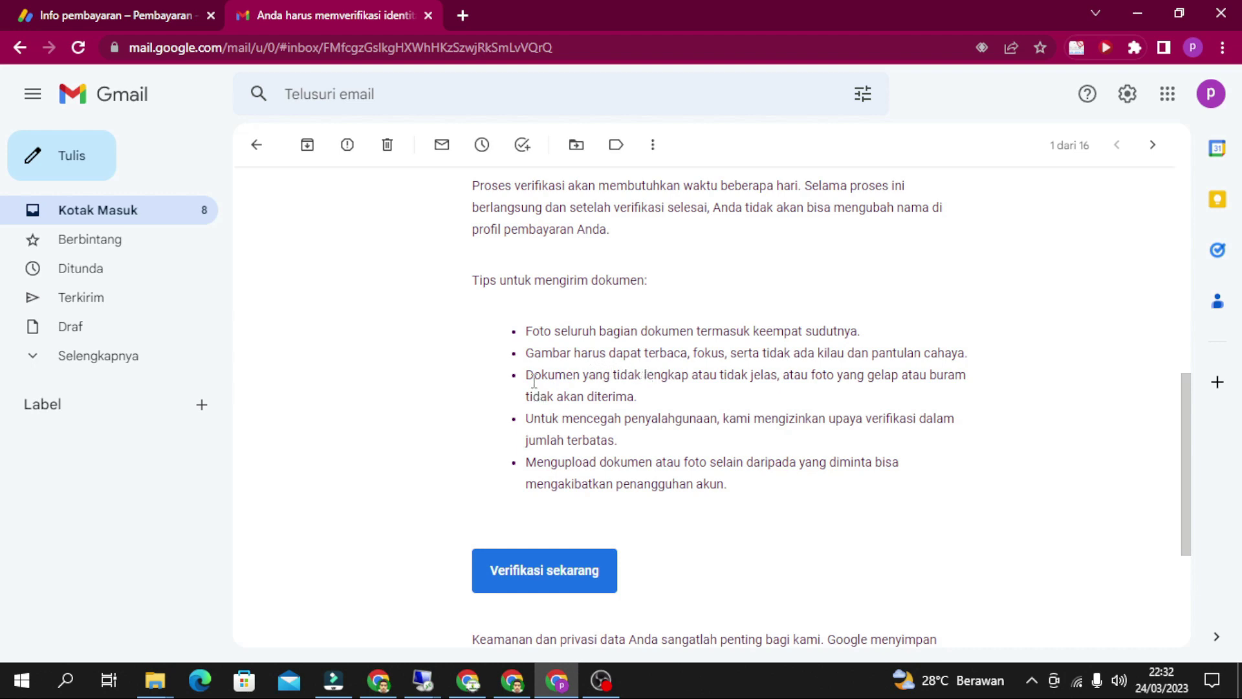
left_click_drag(525, 375, 606, 376)
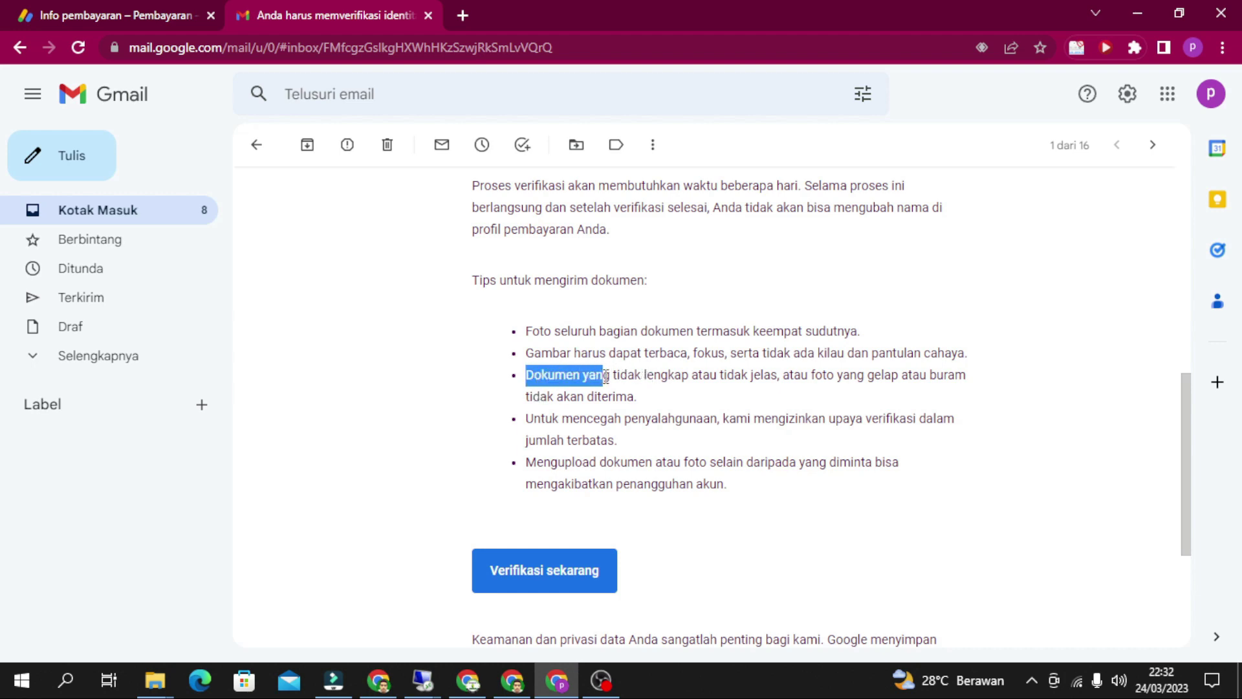
left_click(610, 412)
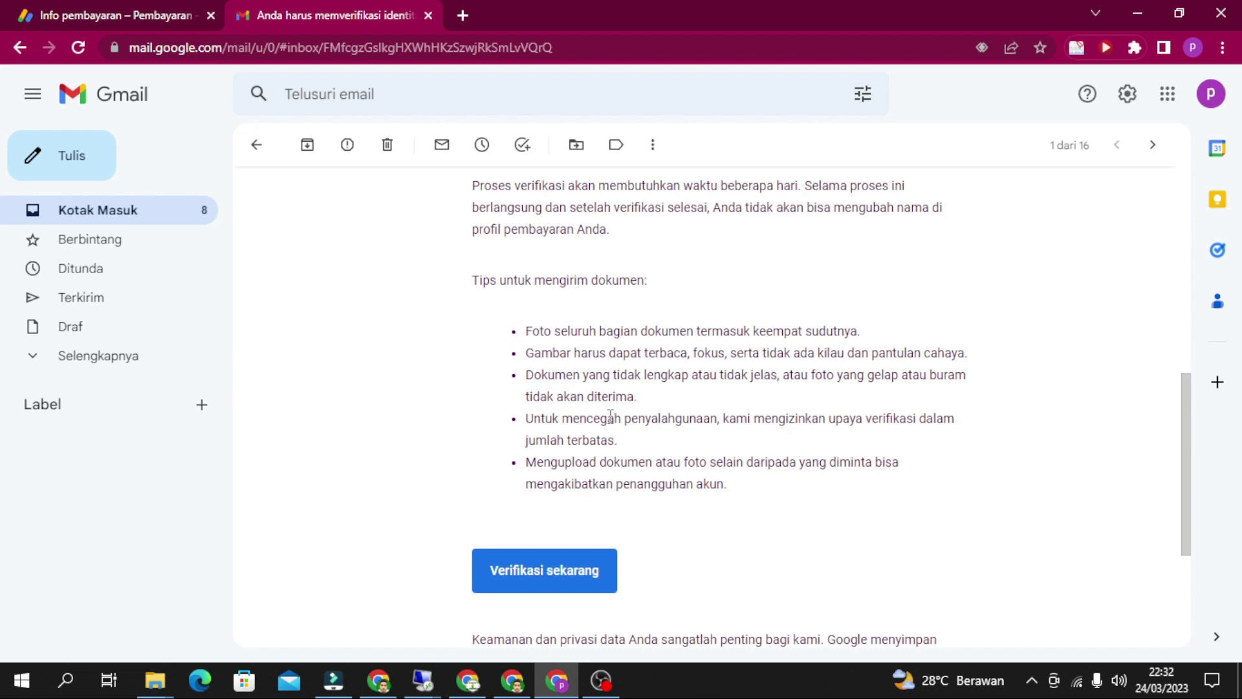
Step: Back in AdSense, start the identity verification, filling in the official name and choosing Kartu Tanda Pengenal Nasional as ID type
left_click(154, 9)
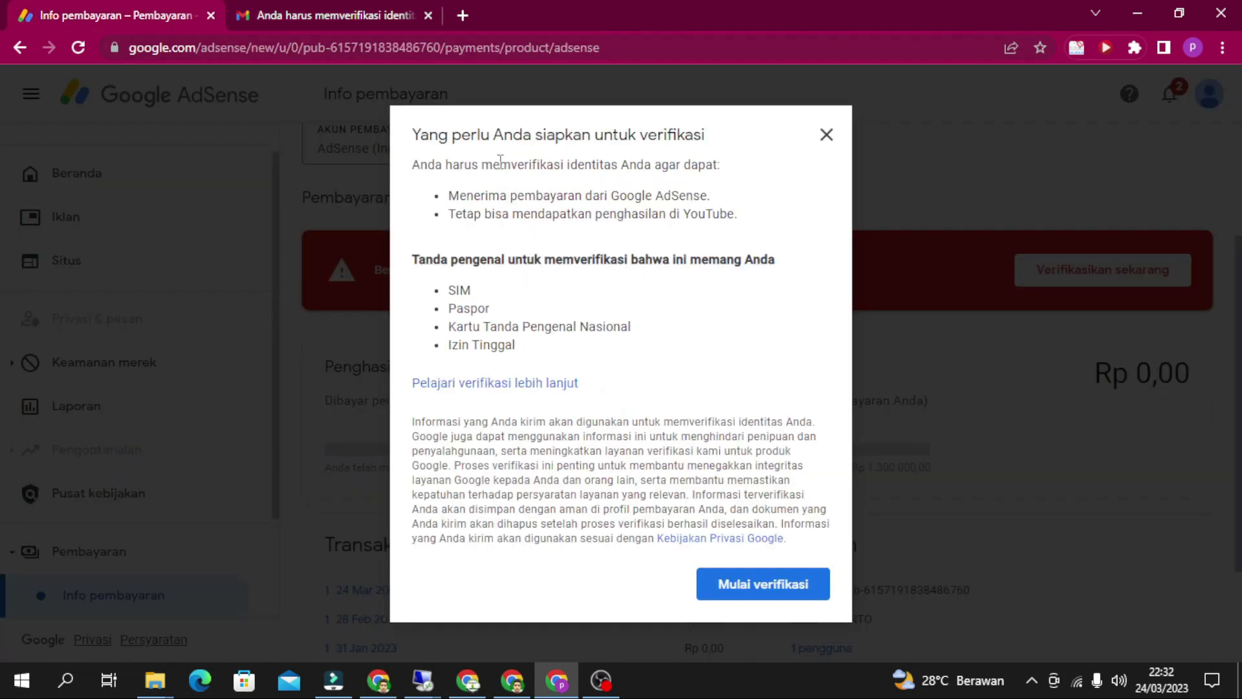
left_click(764, 586)
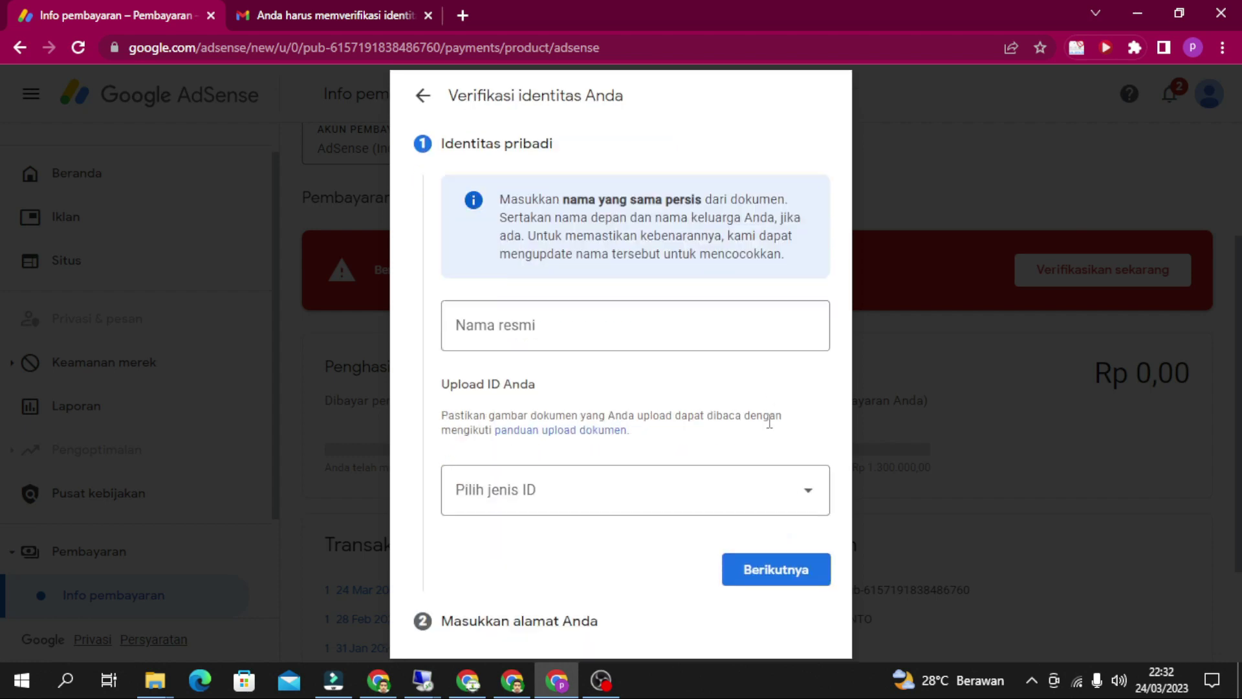
left_click(724, 327)
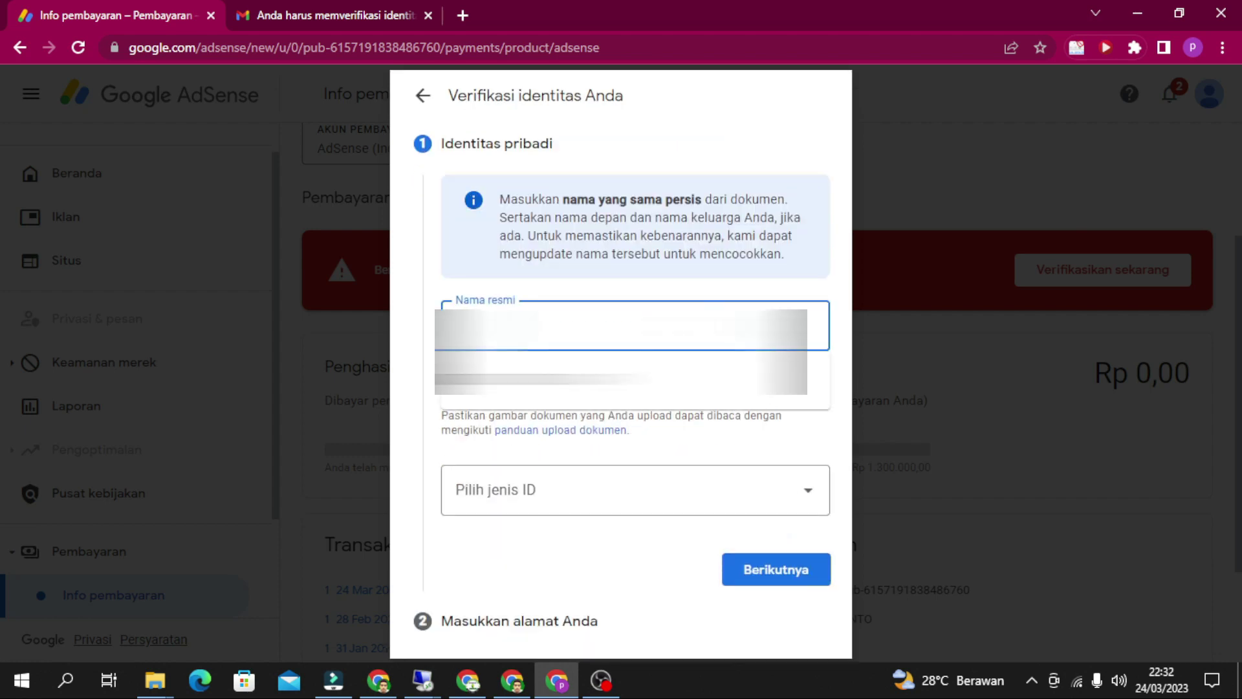
key("Down")
key("Return")
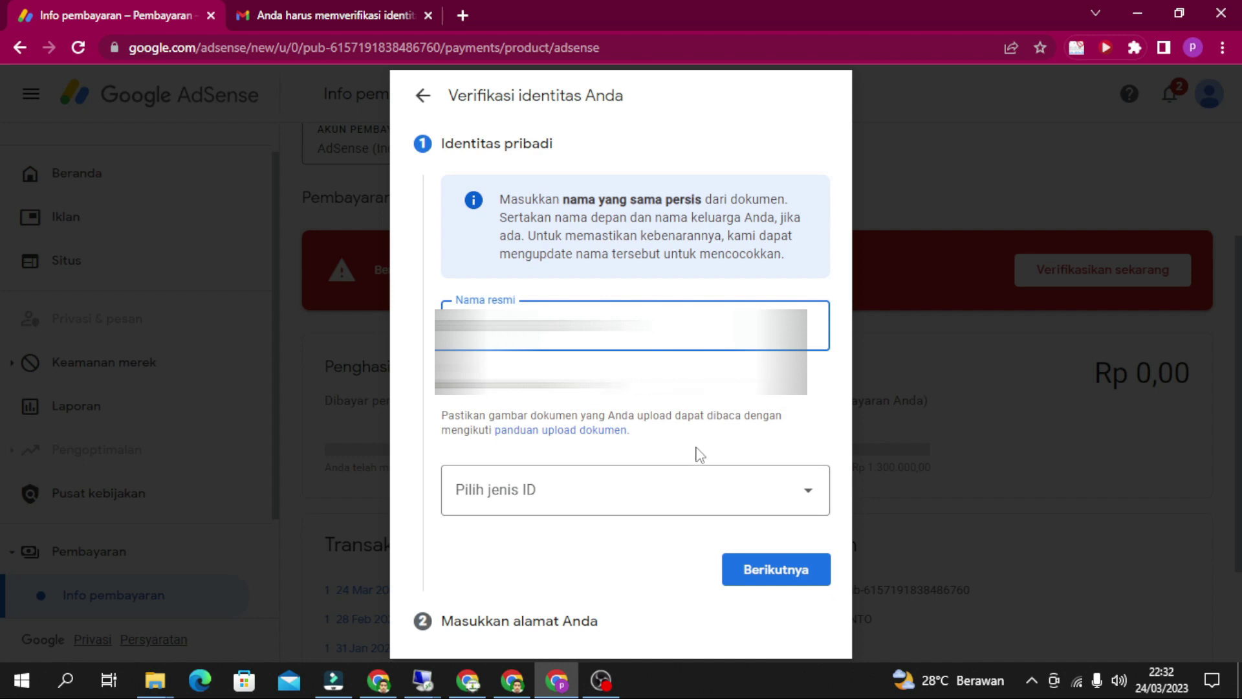
left_click(679, 495)
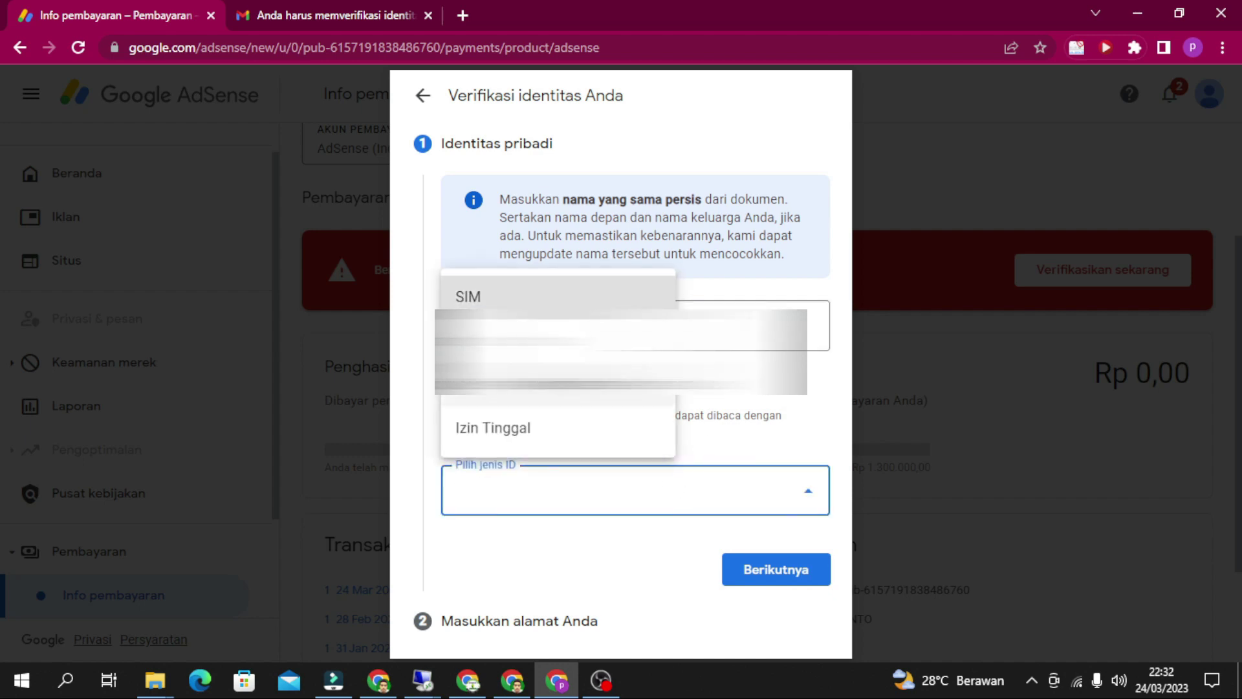
left_click(563, 397)
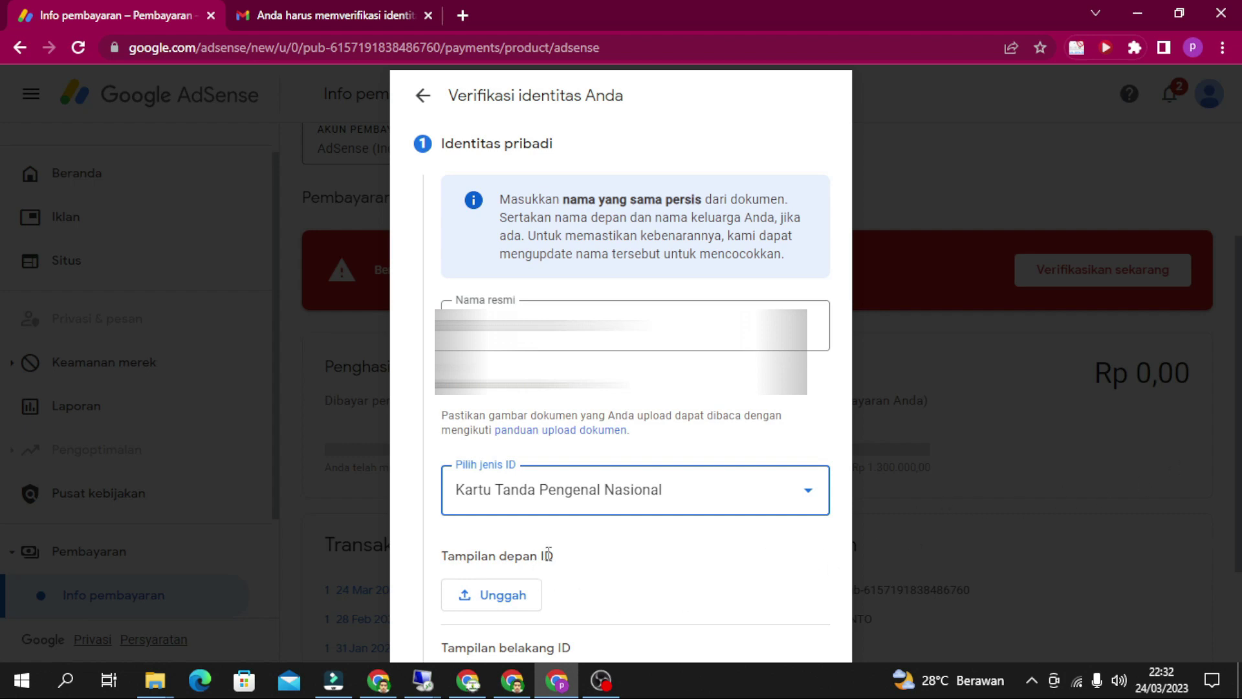
Step: Upload IMG-20221002-WA0004.jpg from the Downloads folder as the front view of the ID
left_click(506, 602)
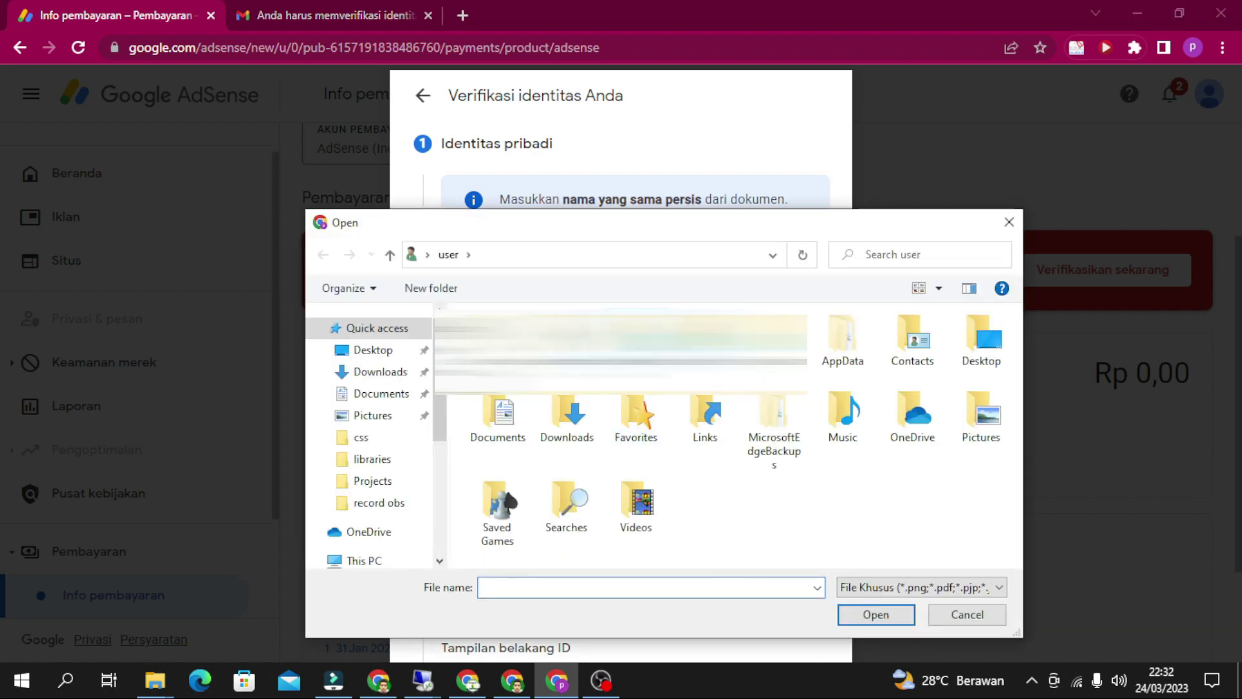
left_click(334, 372)
scroll(511, 401, "up", 2)
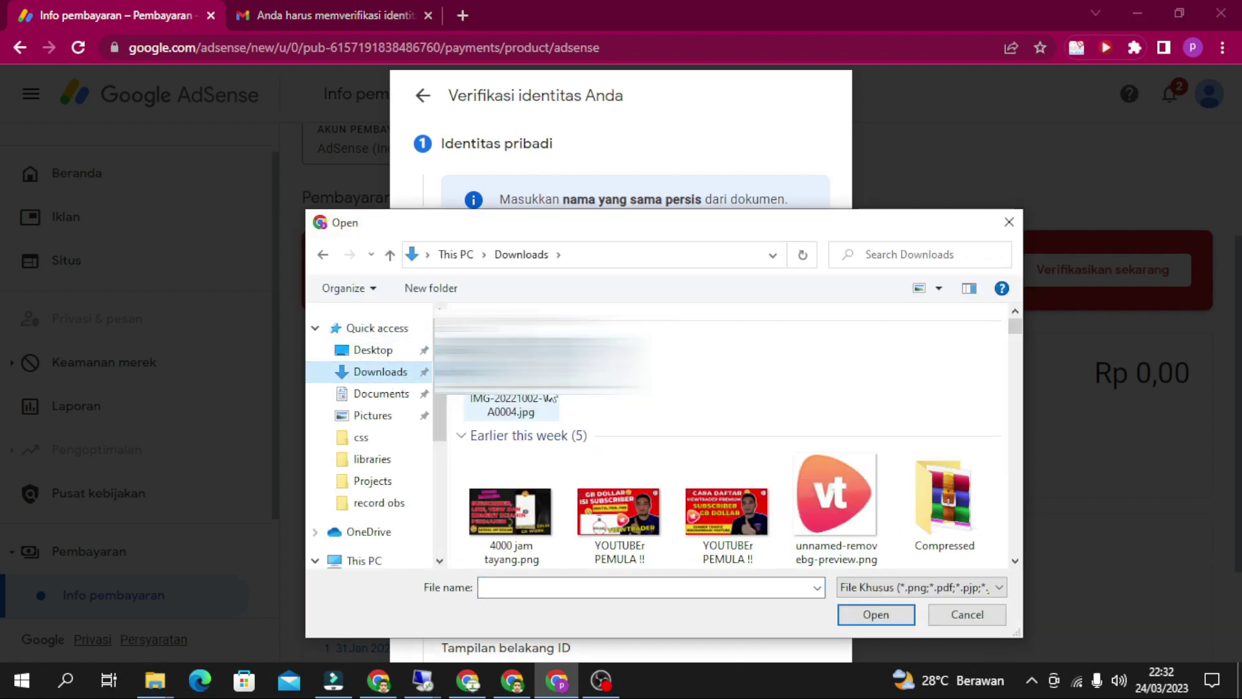
double_click(511, 404)
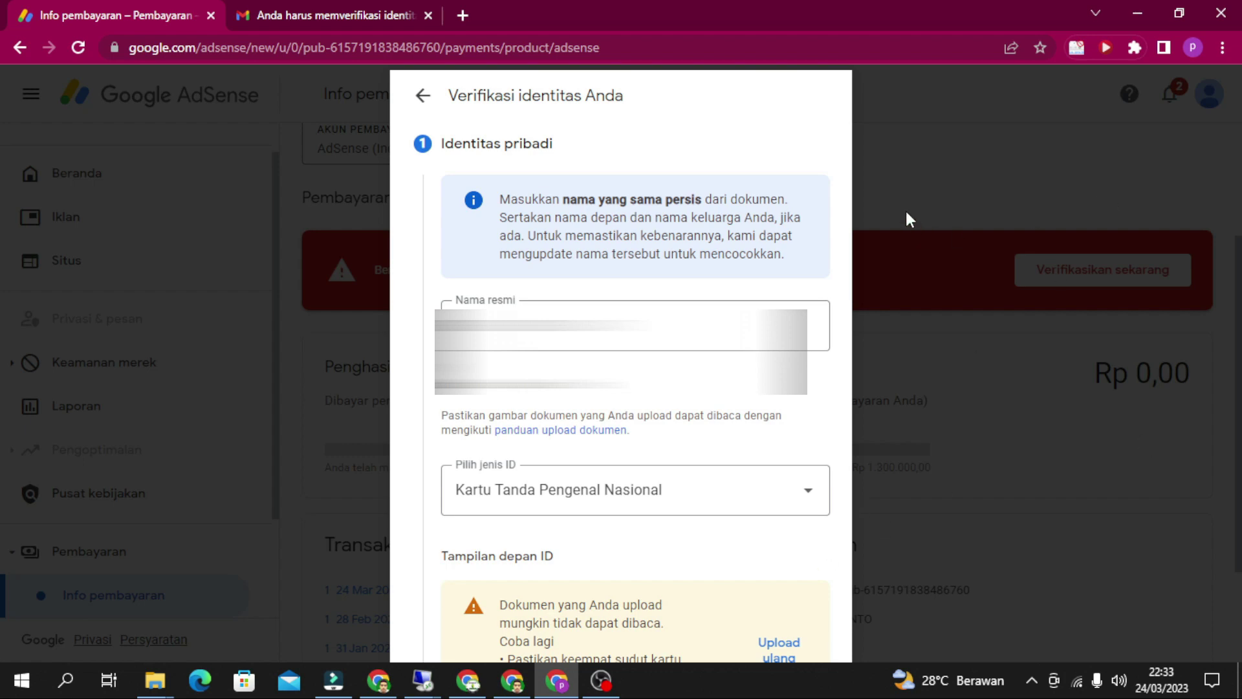
Step: Remove the uploaded image from the front view of the ID
key("ctrl+minus")
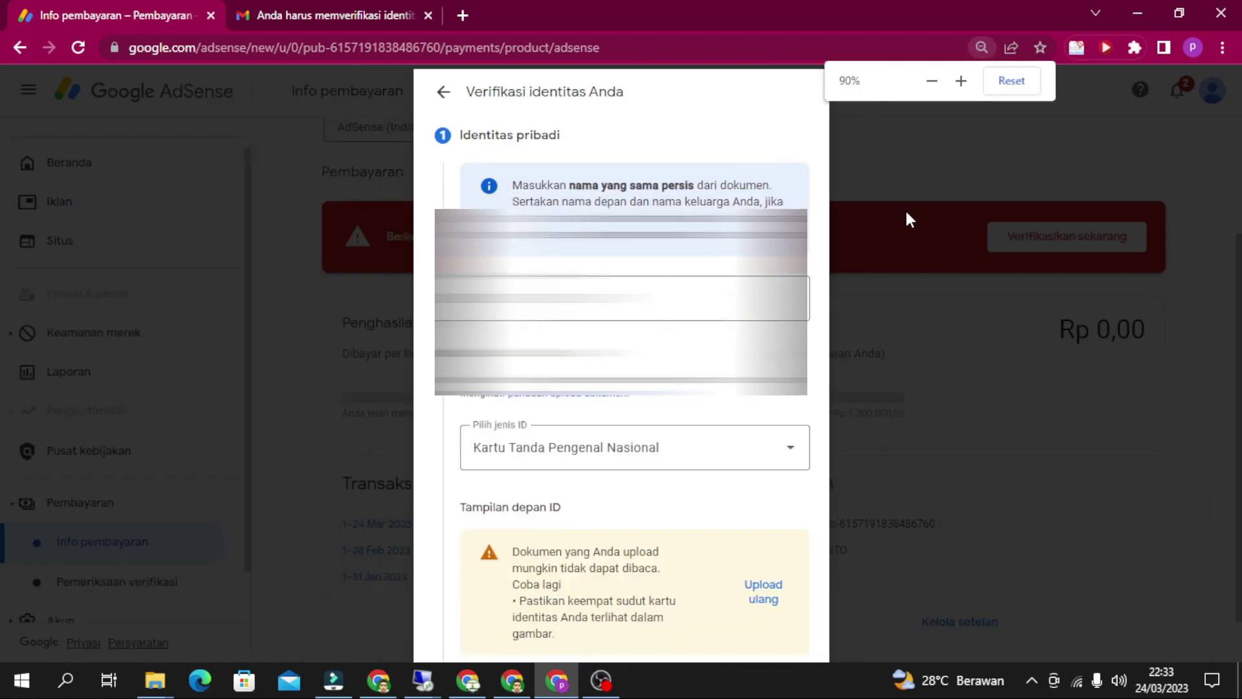
key("ctrl+minus")
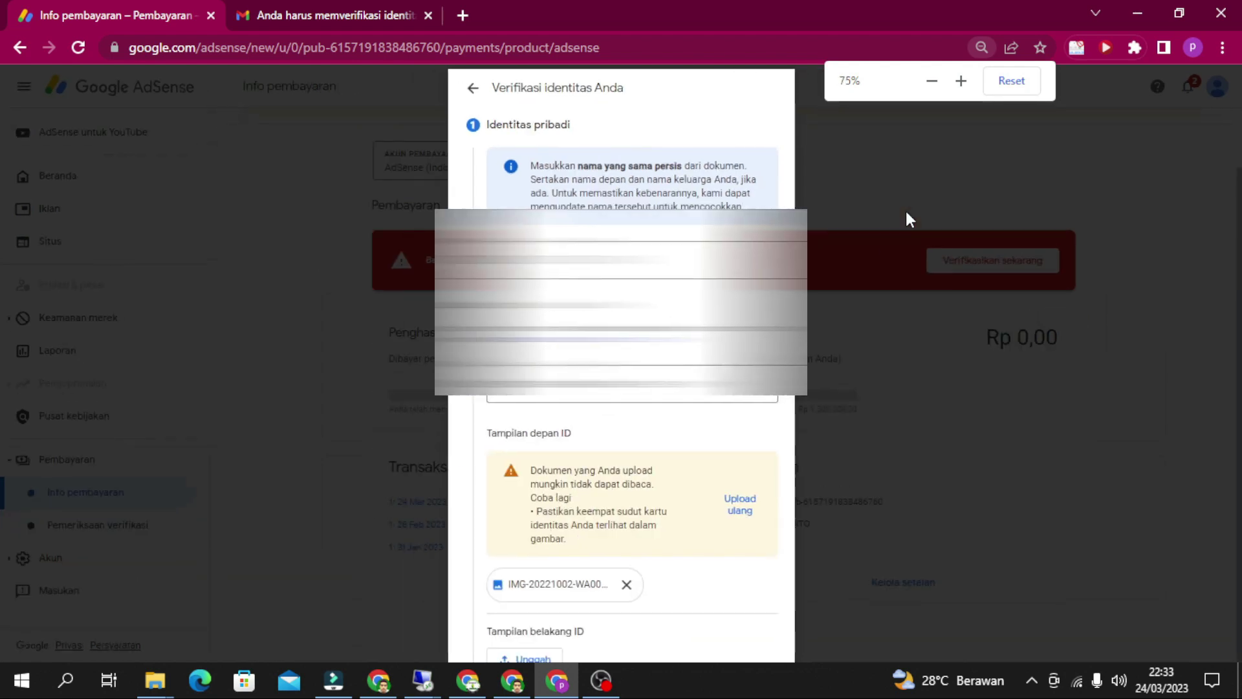
key("ctrl+minus")
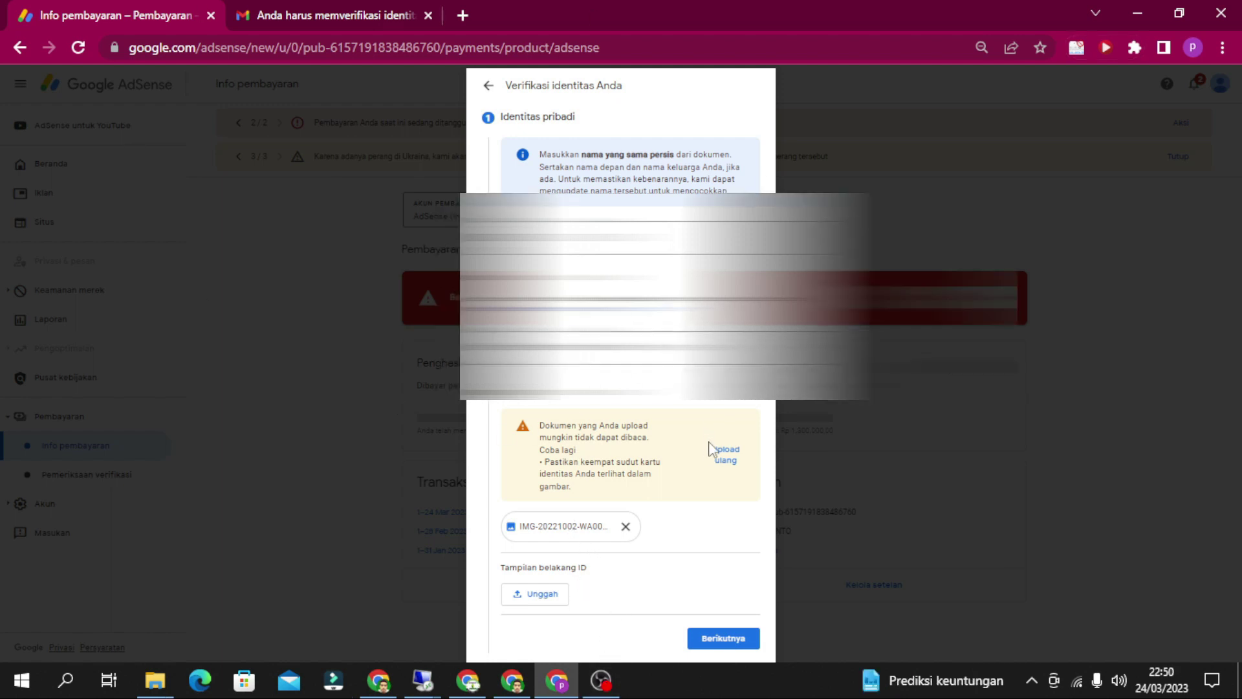
left_click(626, 526)
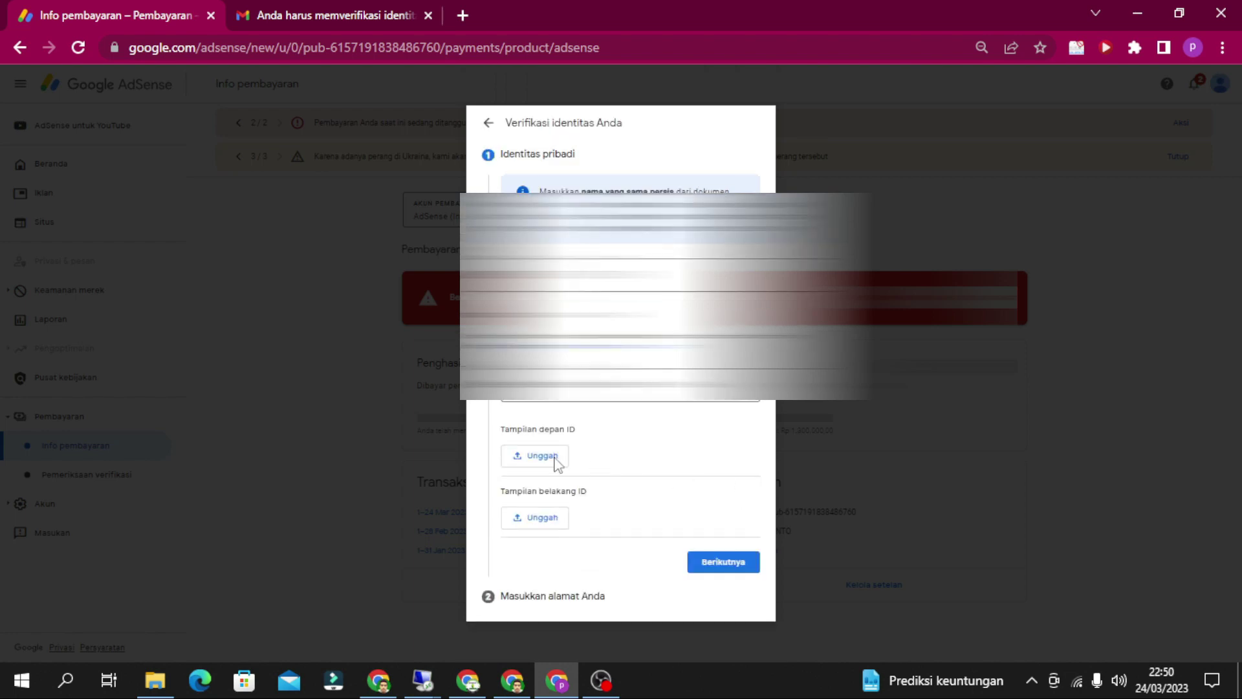
Step: Upload jd 1.jpg from the Downloads folder as both the front view and the back view of the ID
left_click(529, 456)
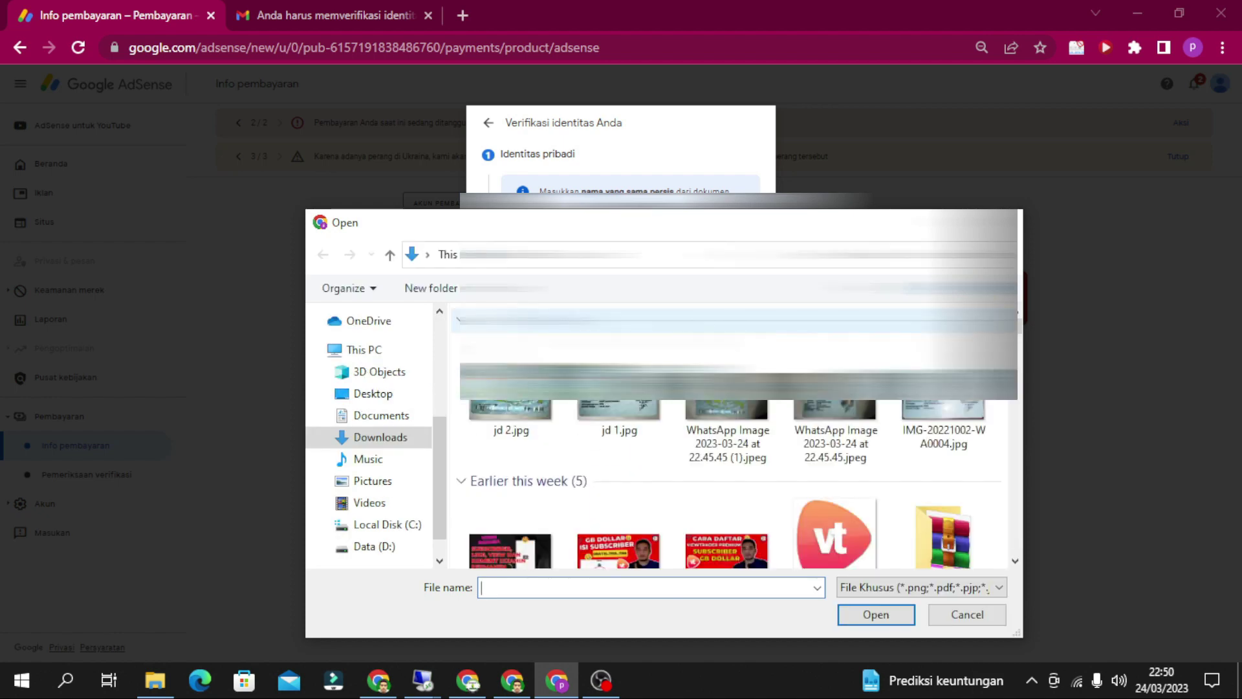
double_click(625, 414)
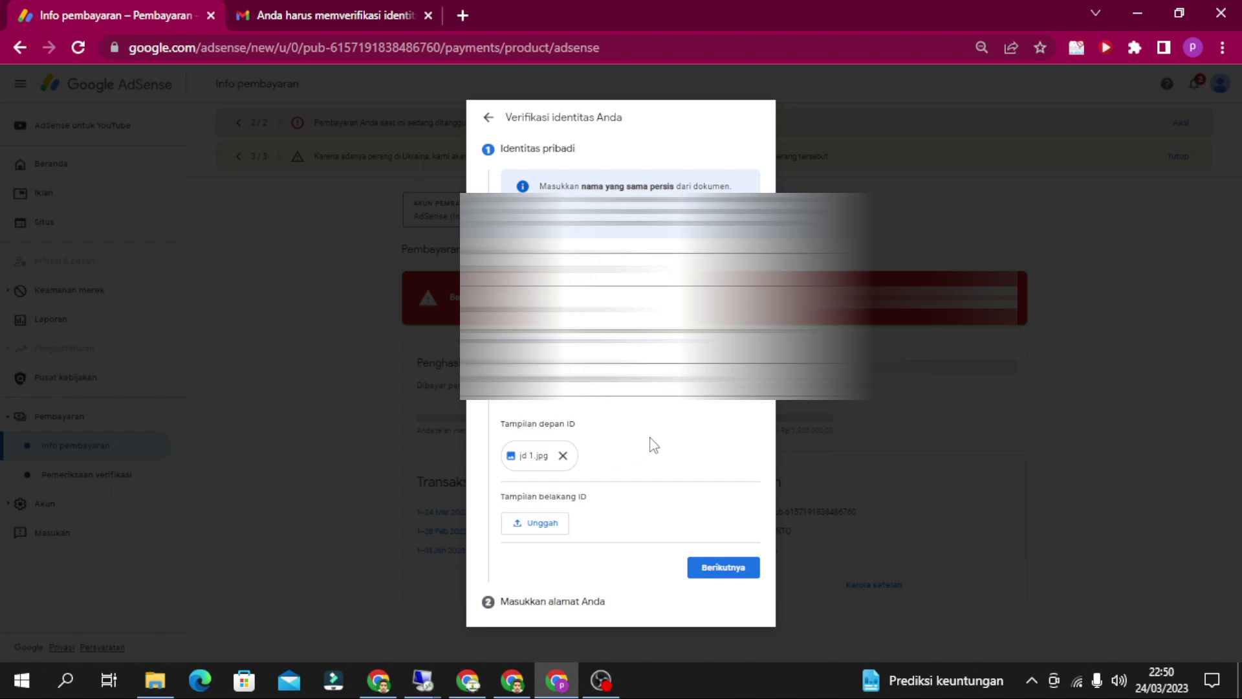
left_click(548, 536)
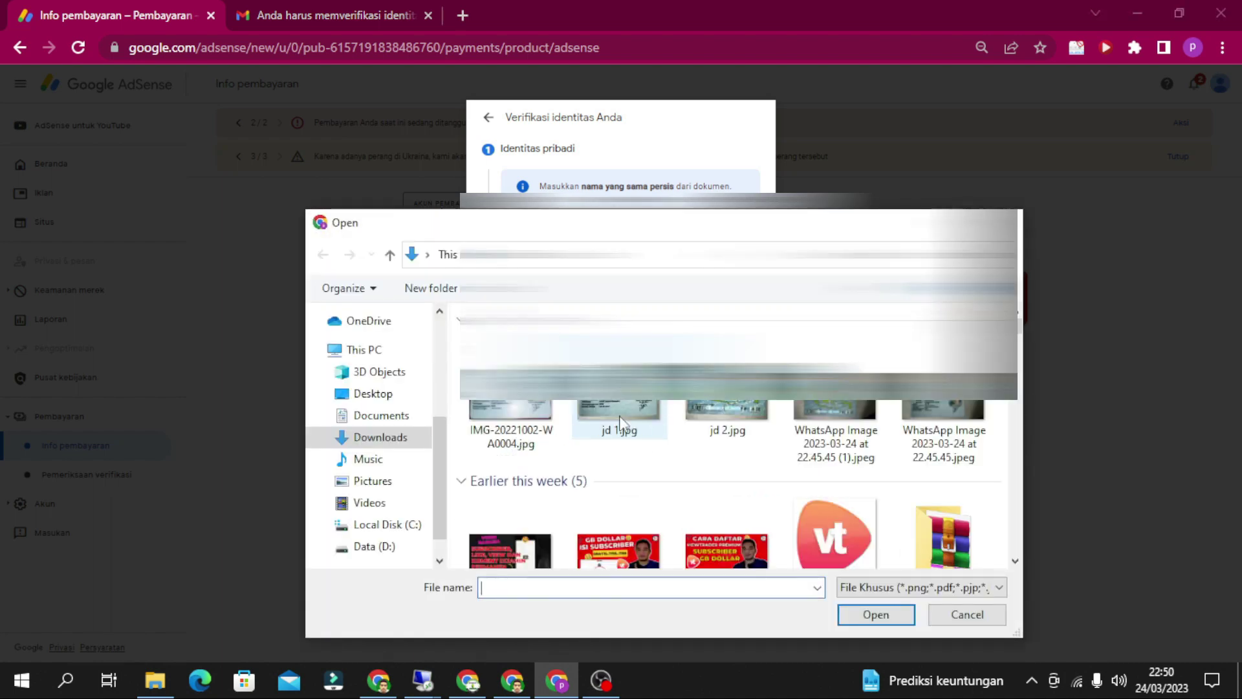
double_click(619, 424)
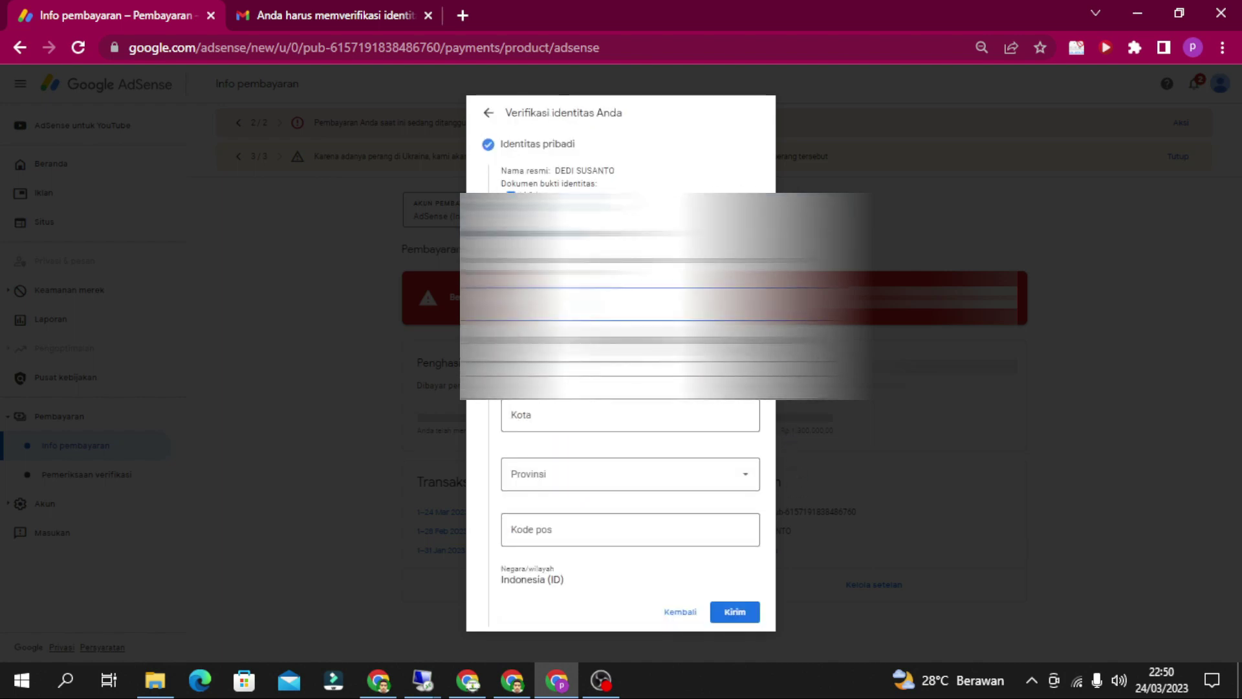
Step: Complete the address section with the street address, city, province and postal code, and submit the identity verification
key("Return")
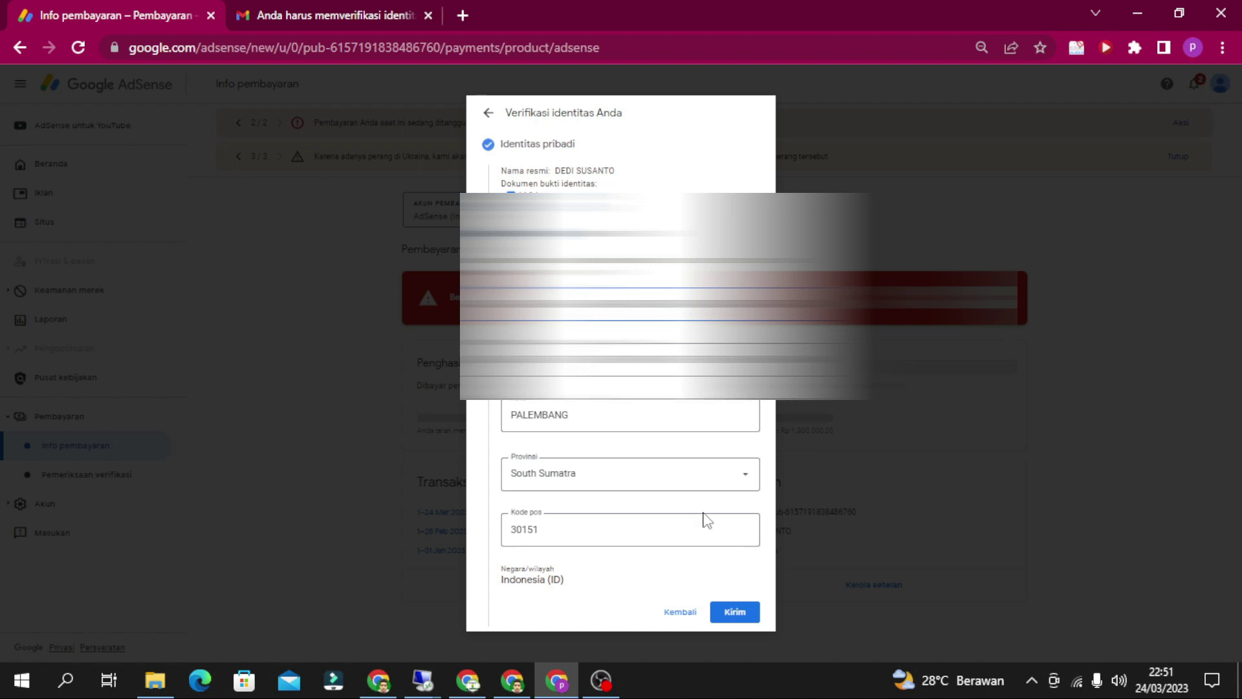
left_click(742, 610)
key("Tab")
left_click(762, 475)
left_click(735, 612)
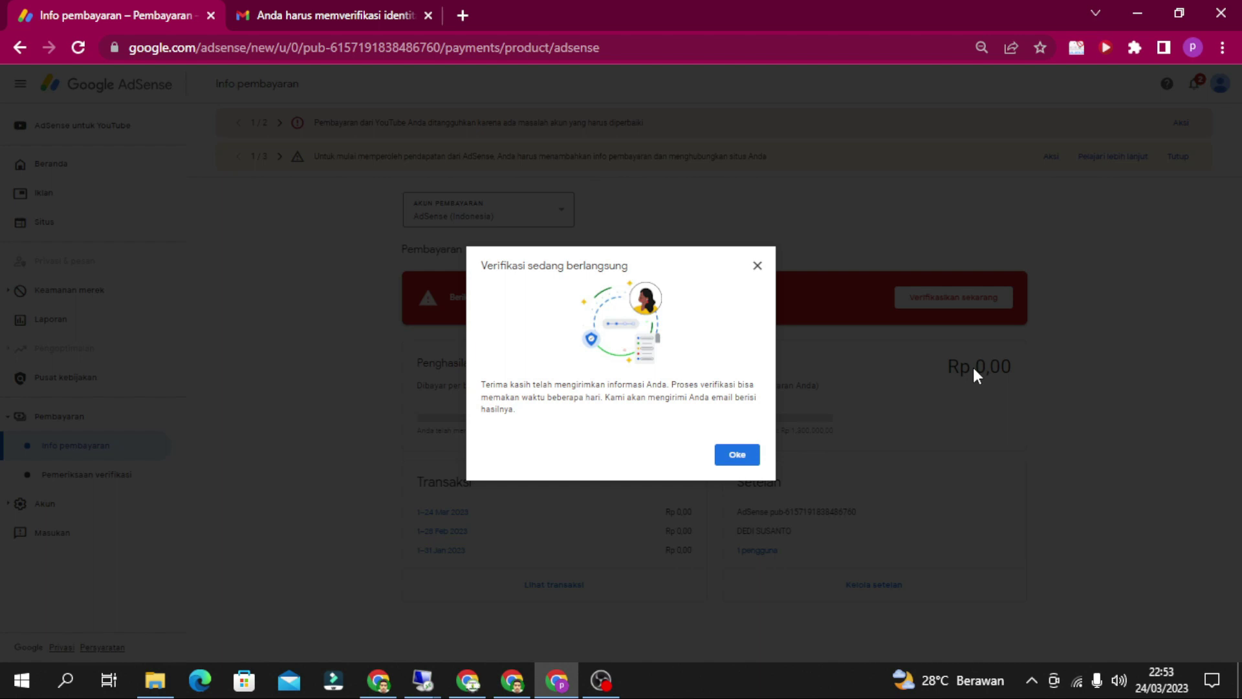
Step: Dismiss the verification notice at the default page zoom and show the second red payment alert
key("ctrl+0")
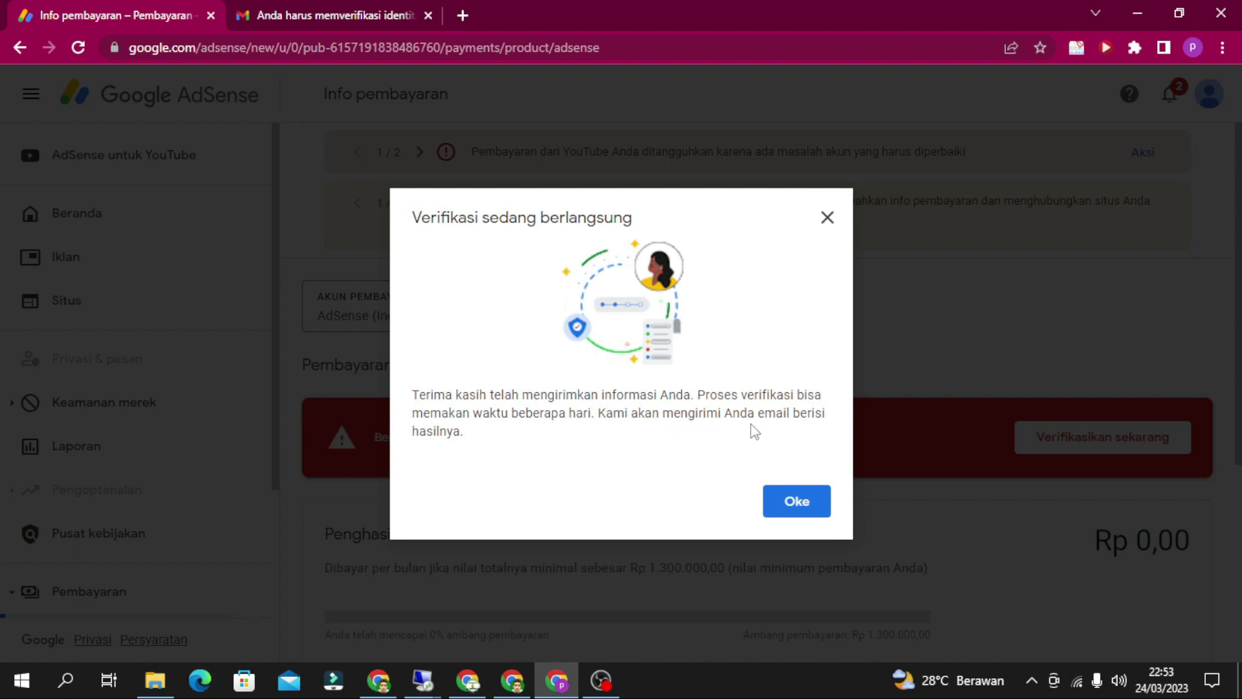
left_click(798, 502)
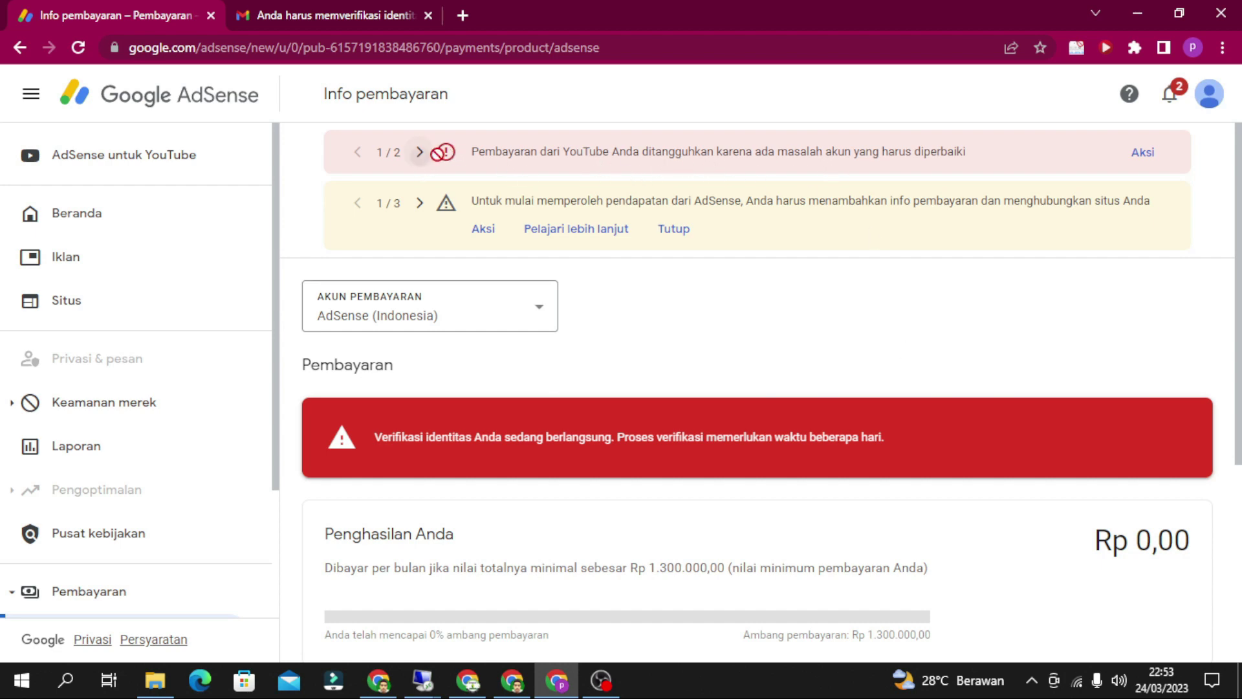
left_click(422, 152)
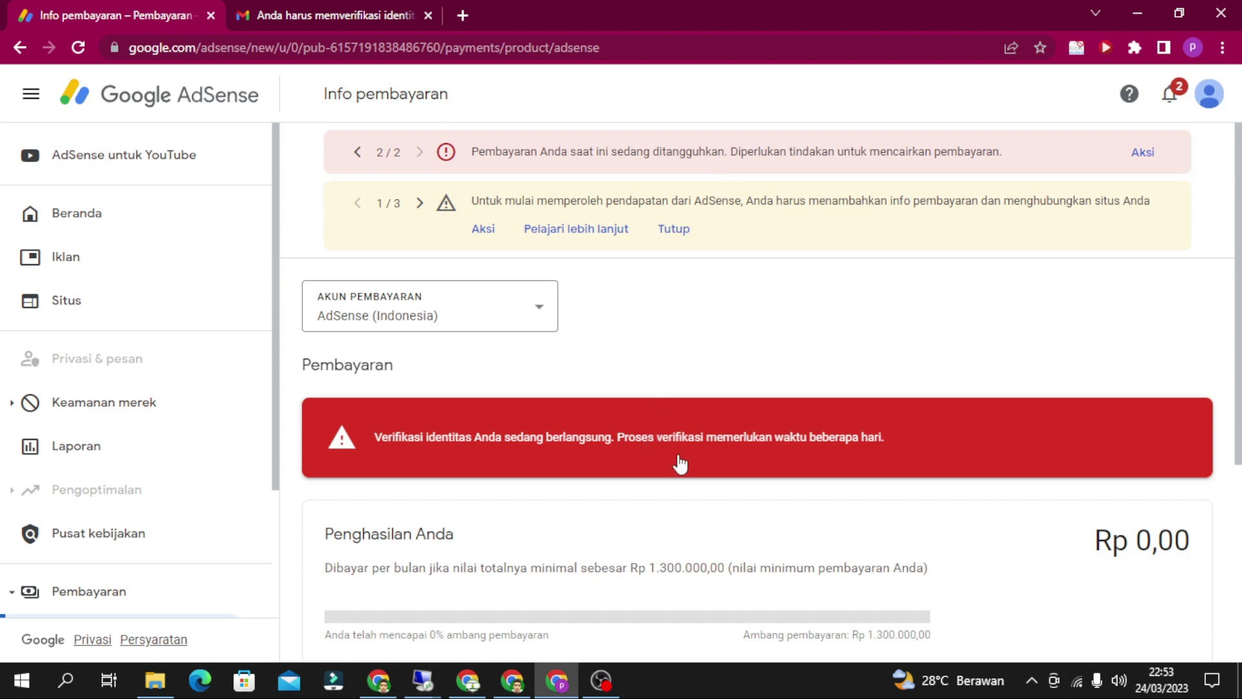